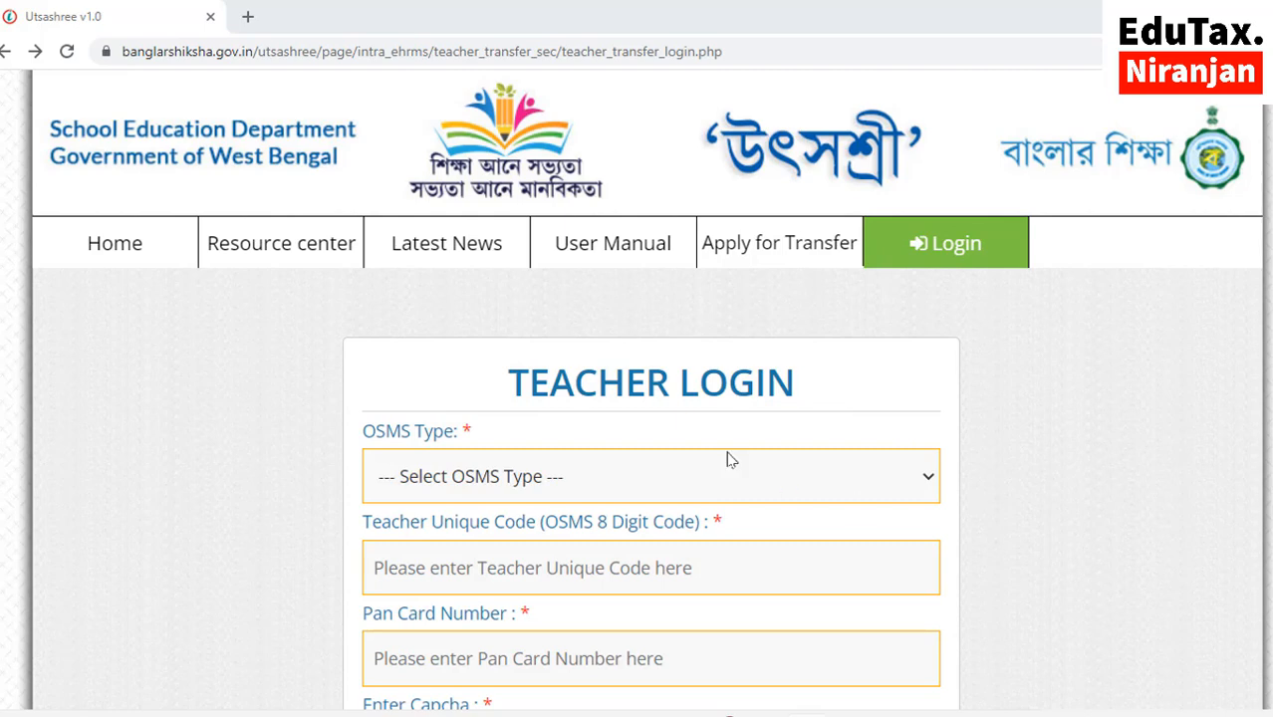
Step: Go to the portal login page and choose Head of Institute[HOI] as the user type
click(952, 251)
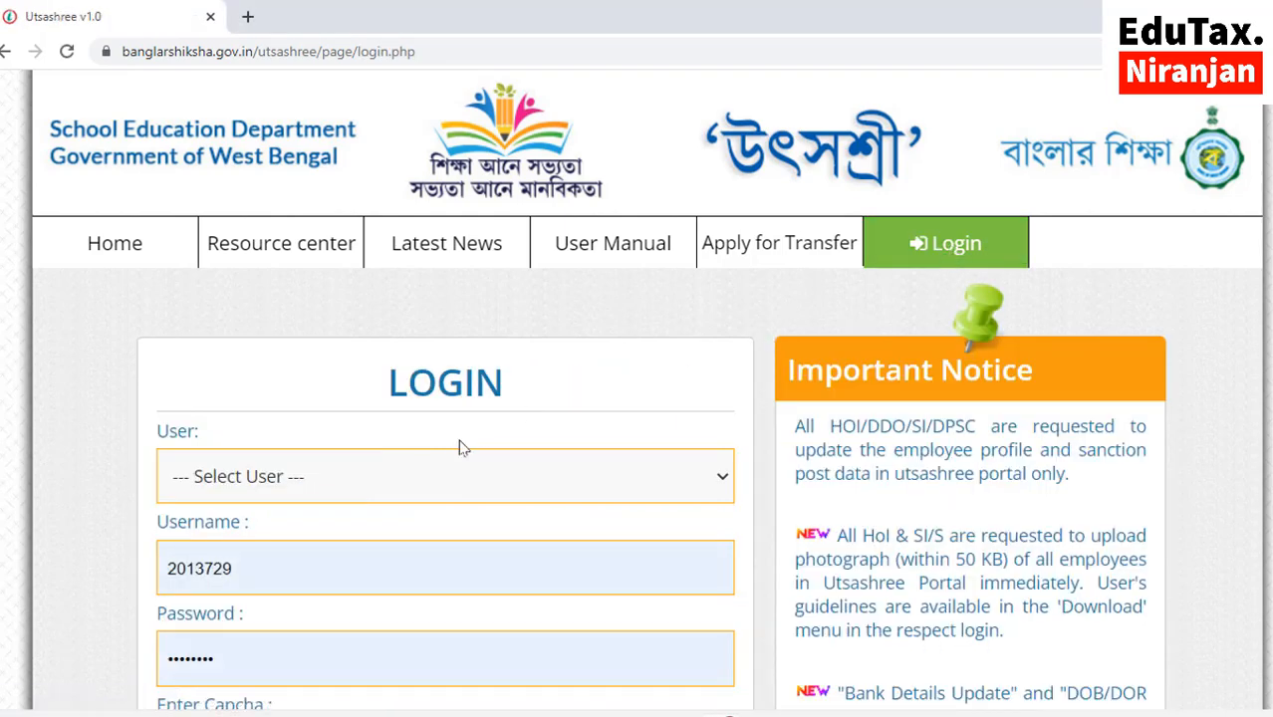
scroll(460, 448, down, 2)
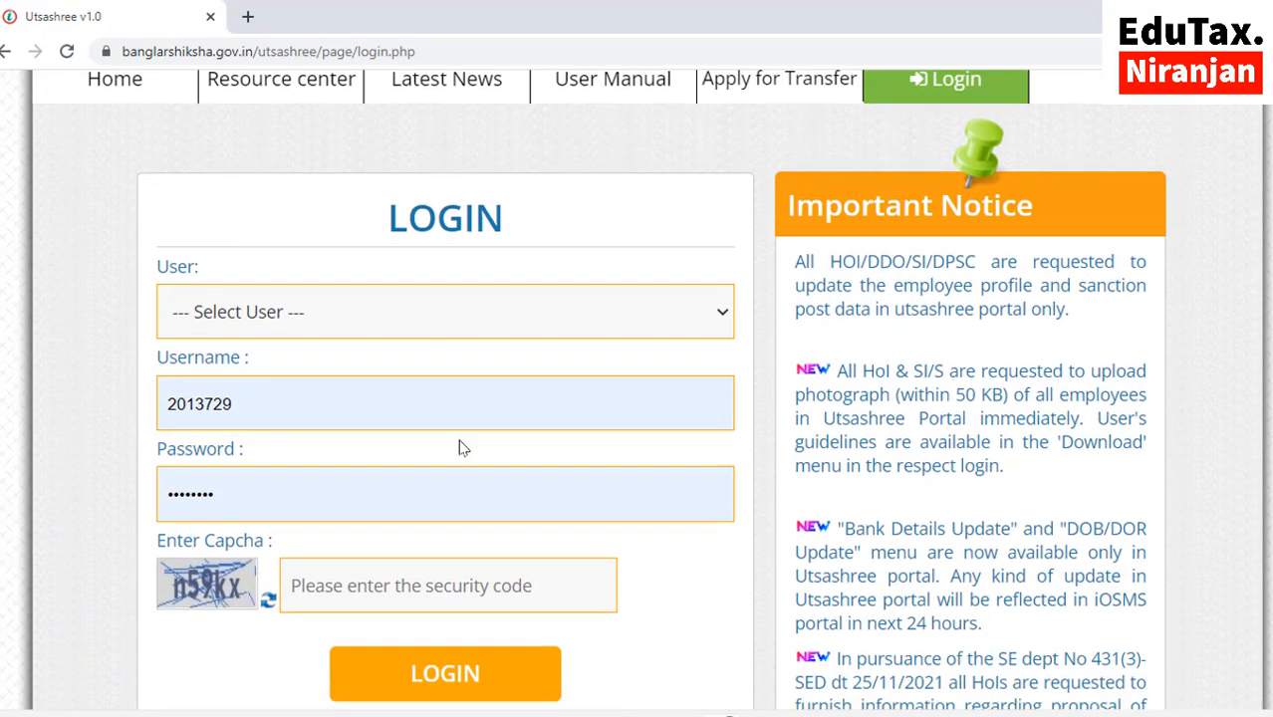
click(280, 320)
scroll(313, 424, down, 8)
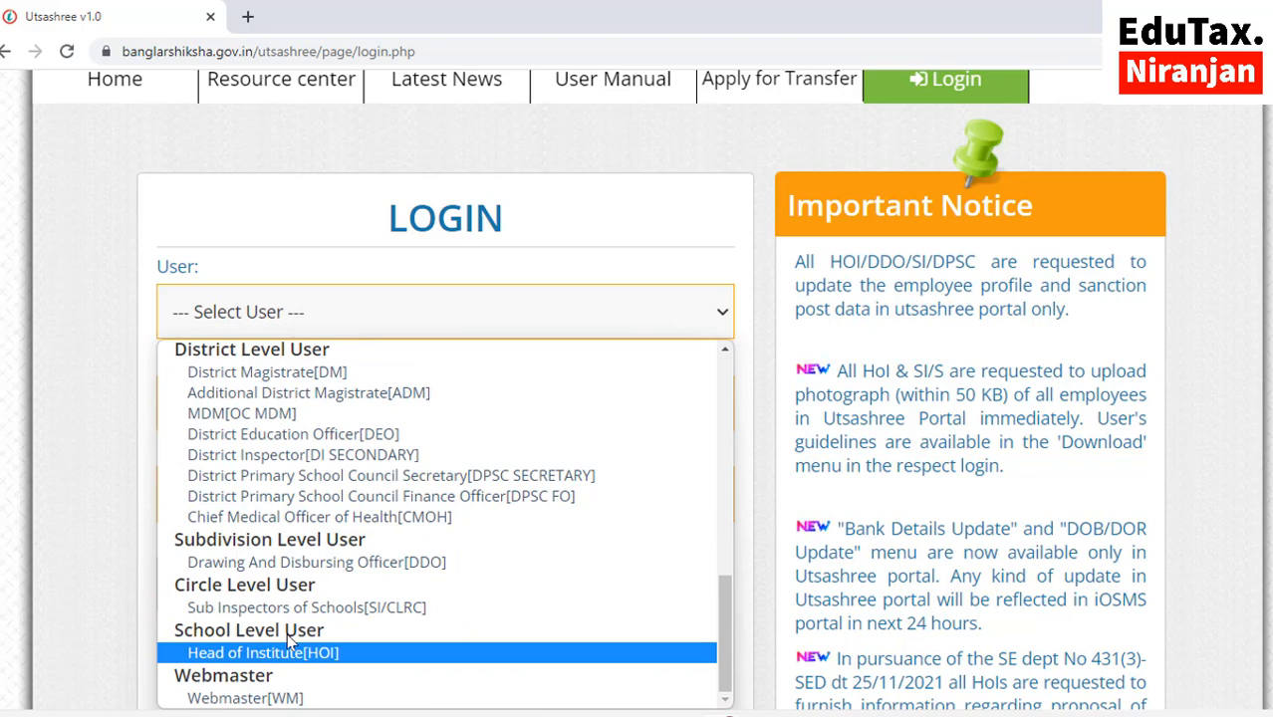
click(291, 653)
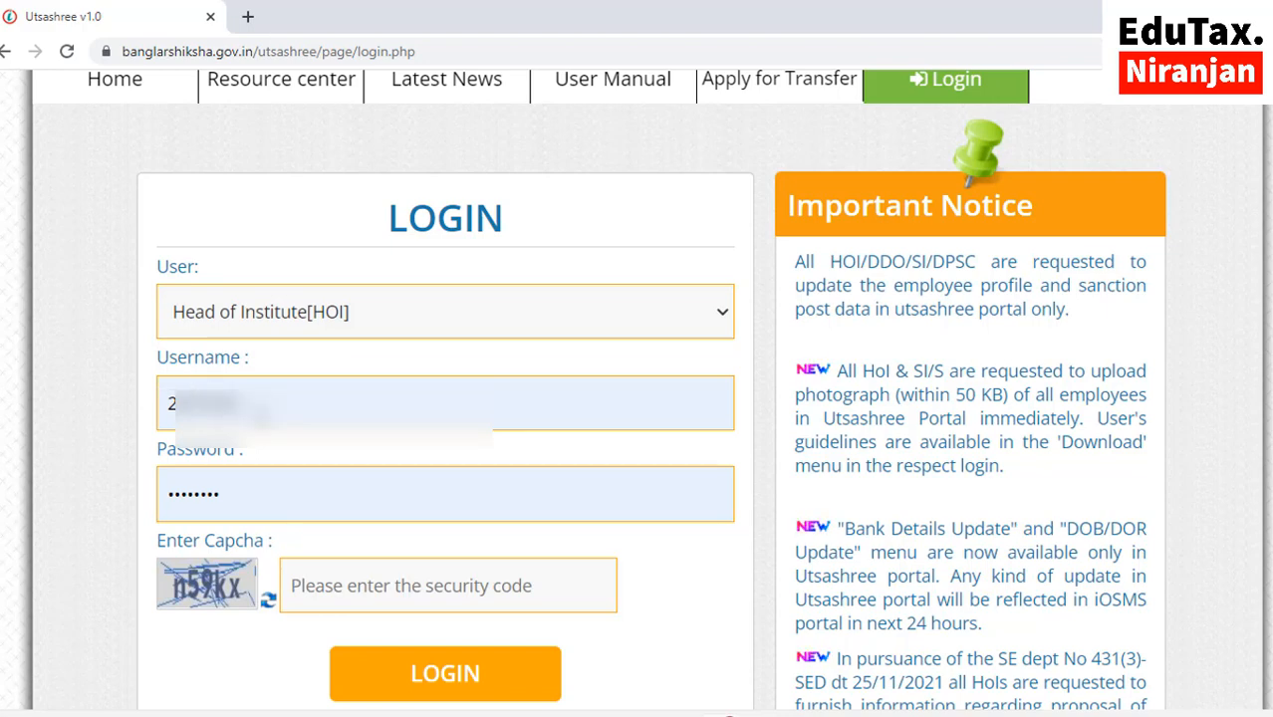
Step: Enter the displayed captcha code and submit the login
scroll(266, 537, down, 2)
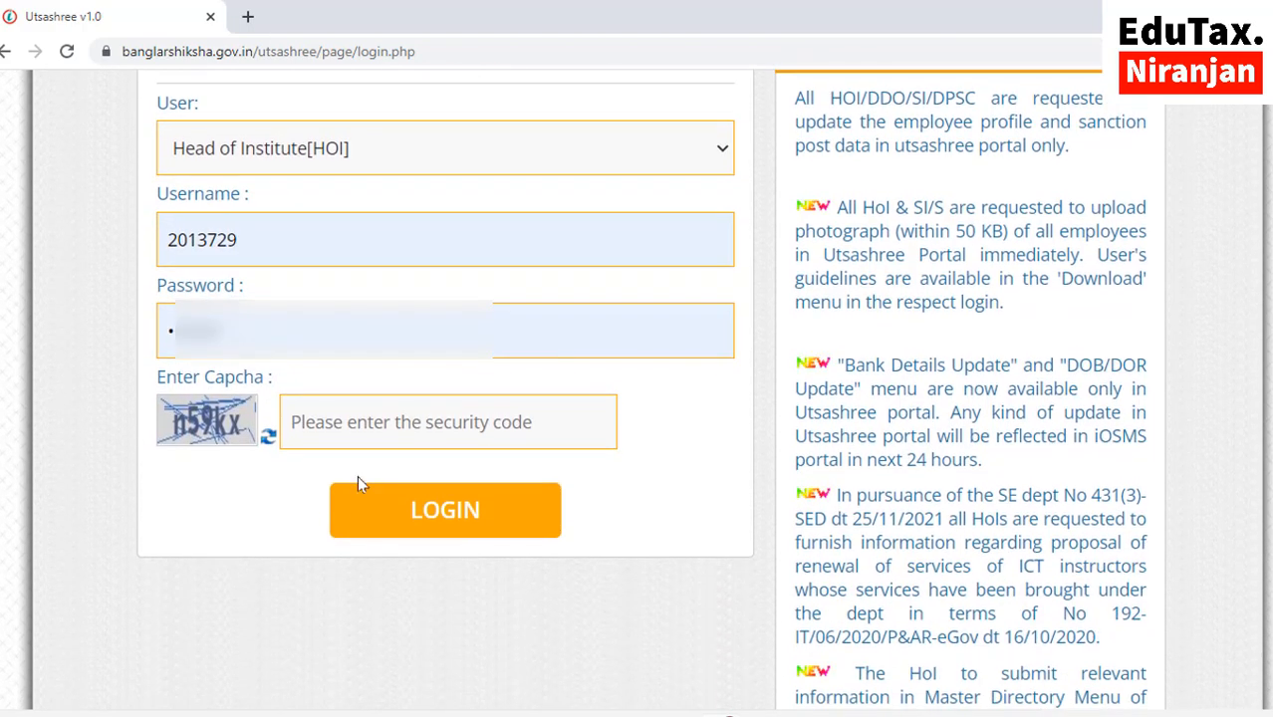
click(326, 425)
text(n59kx)
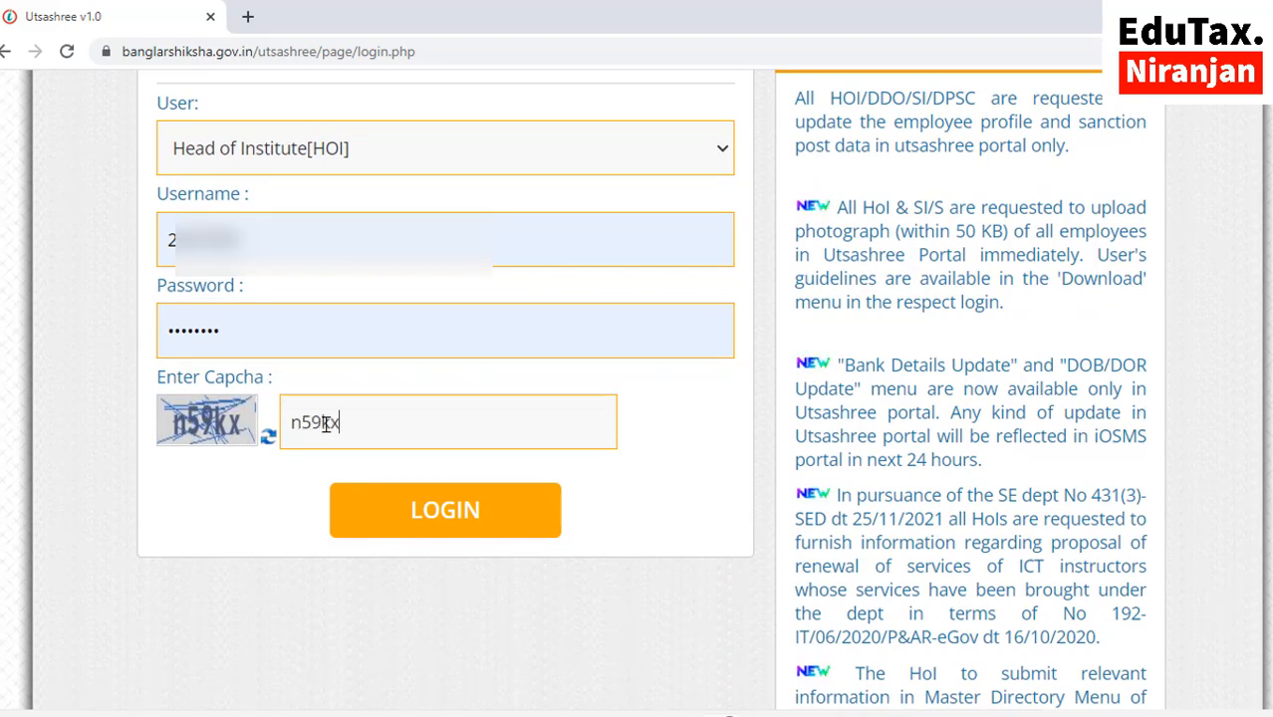
click(446, 518)
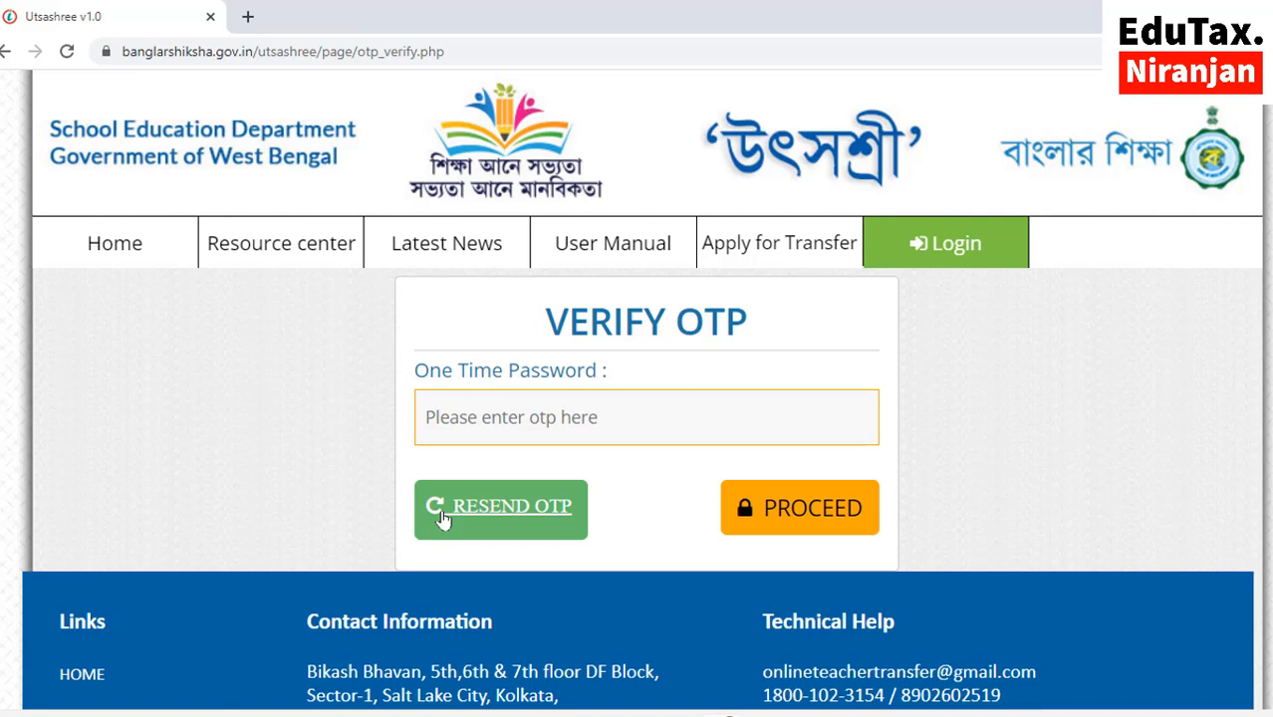
Step: Enter the one-time password and proceed to the HOI dashboard
click(489, 420)
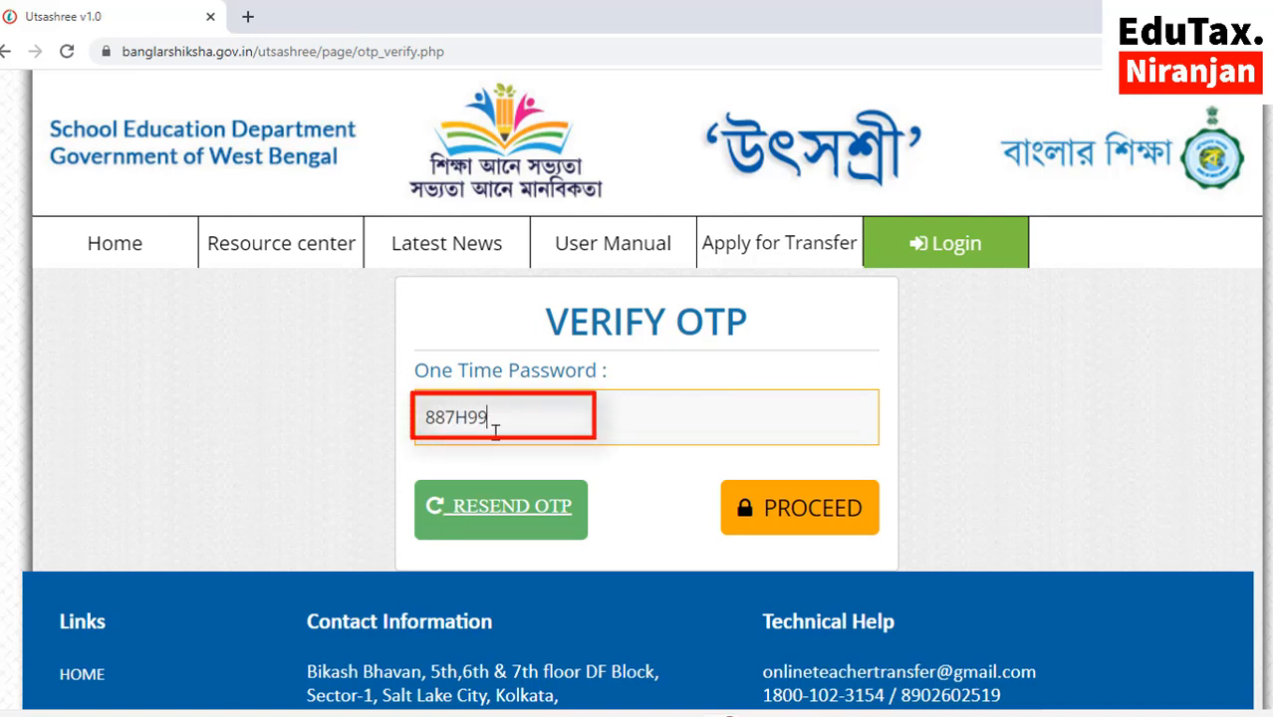
click(813, 516)
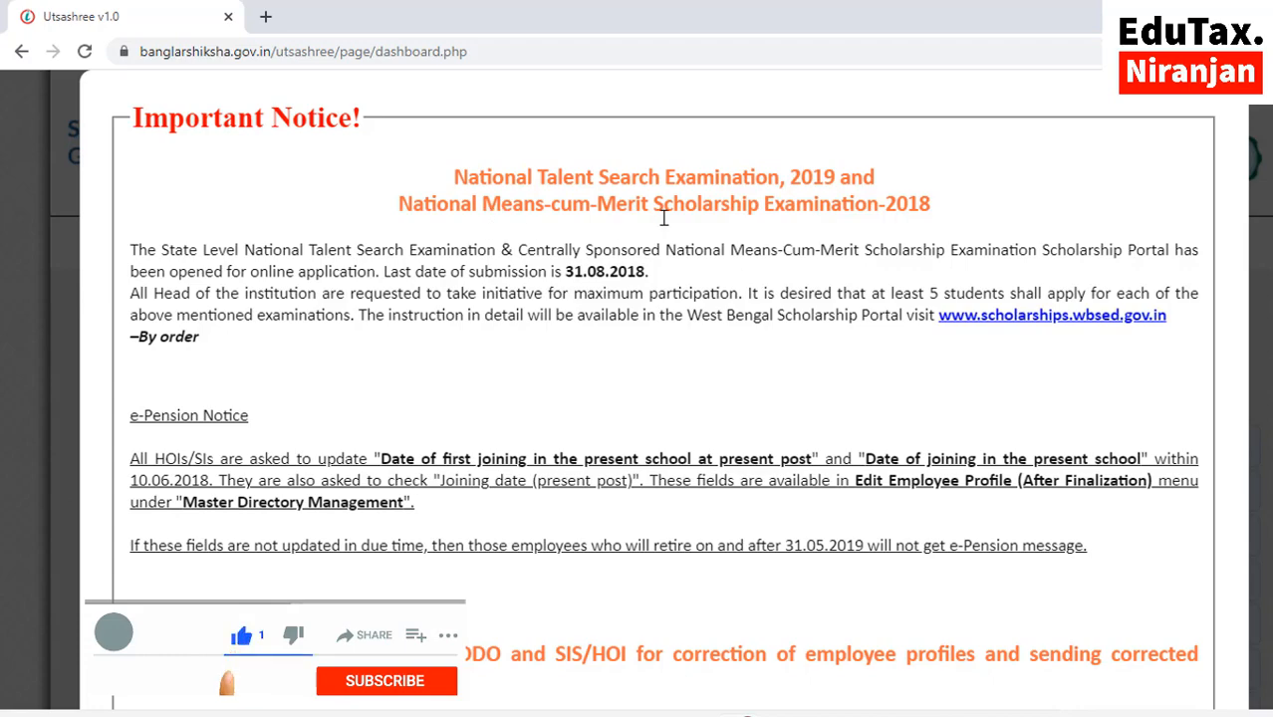
Step: Dismiss the Important Notice and expand Master Directory Management, then Employee Profile Transfer to School
click(1232, 109)
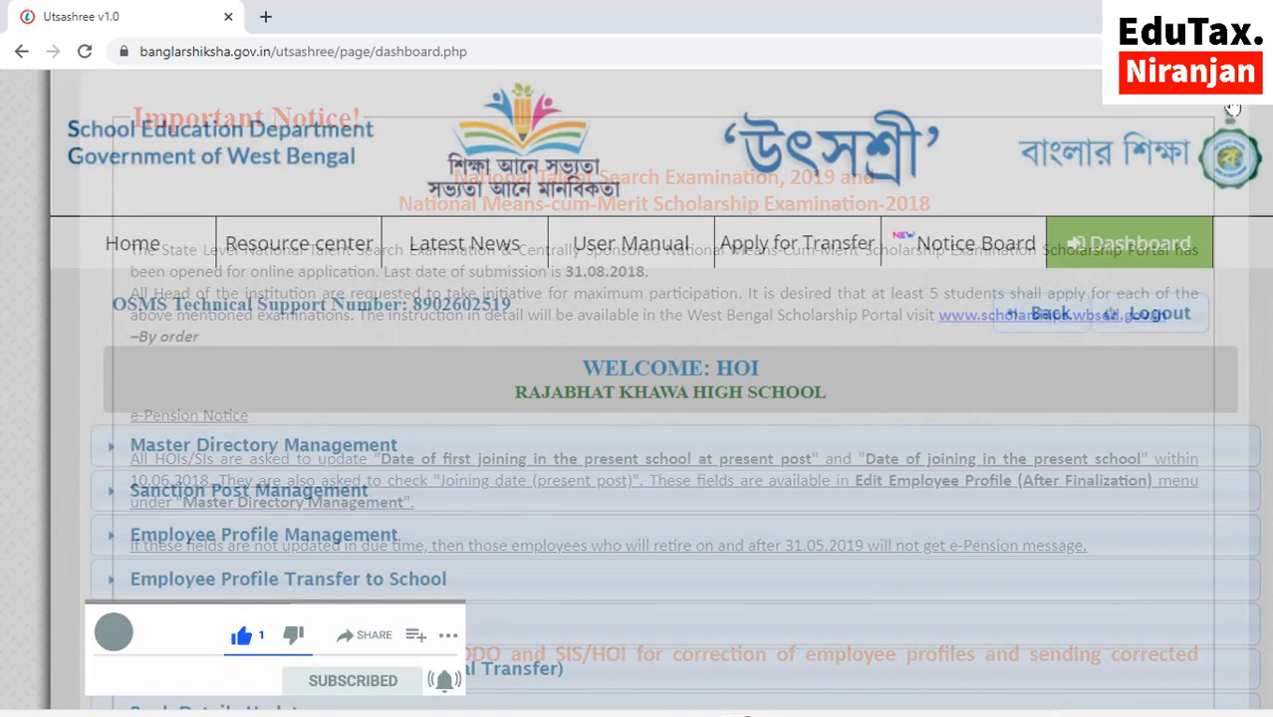
scroll(382, 493, down, 2)
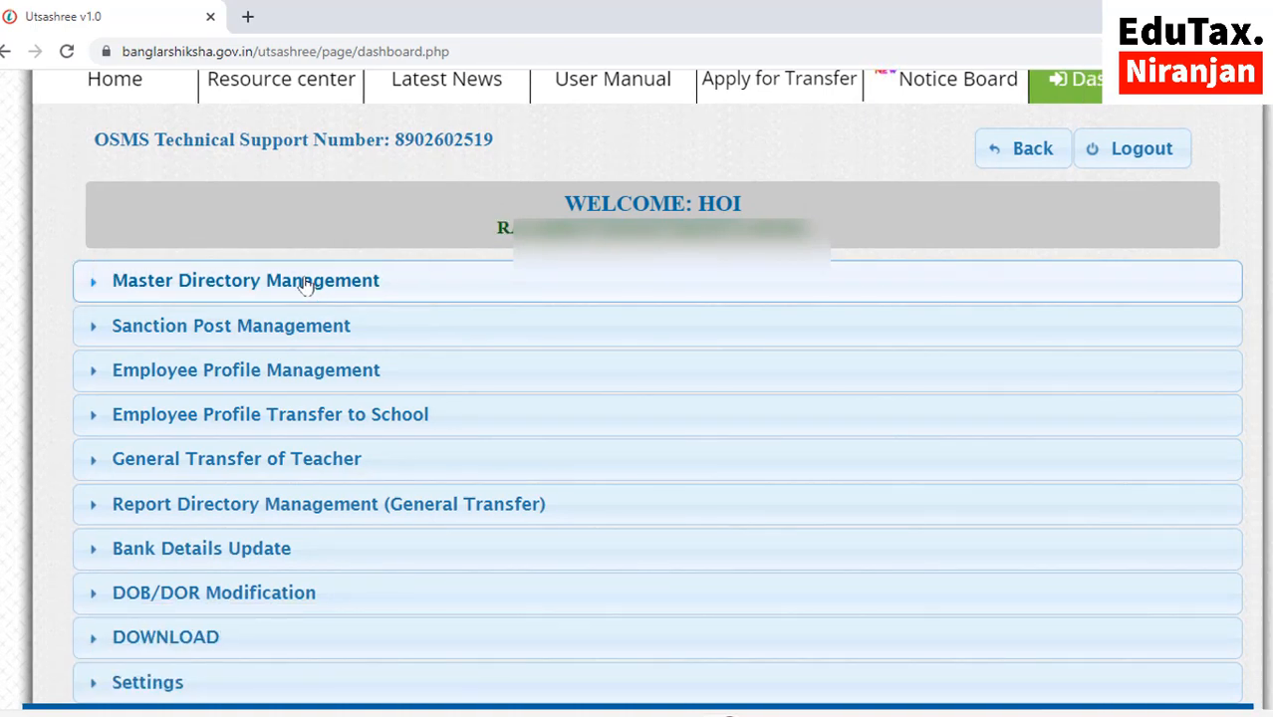
click(304, 283)
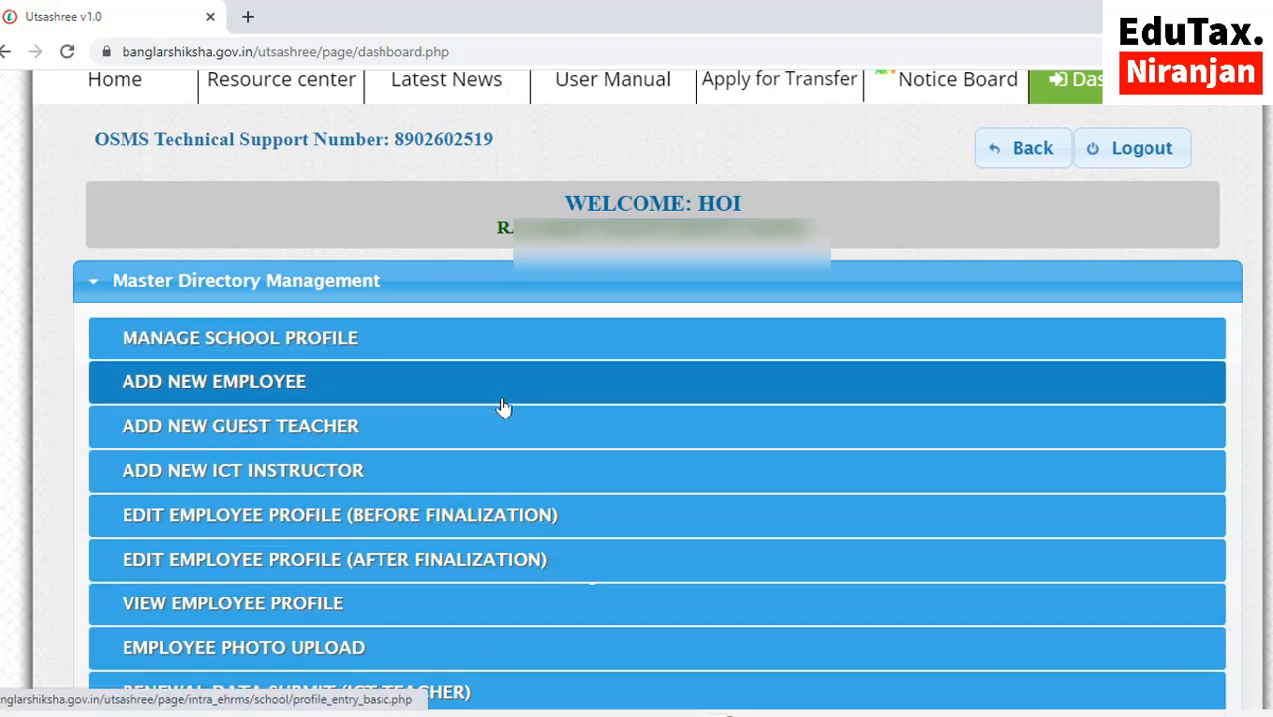
scroll(503, 408, down, 5)
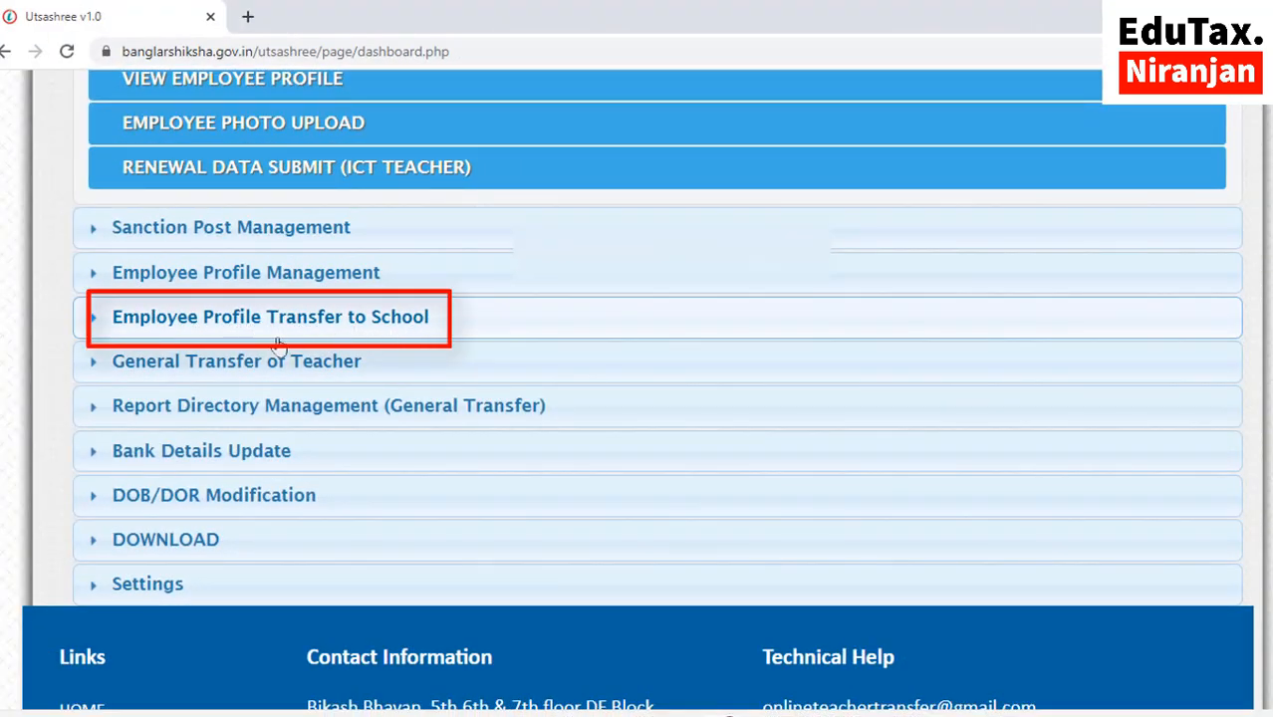
click(335, 319)
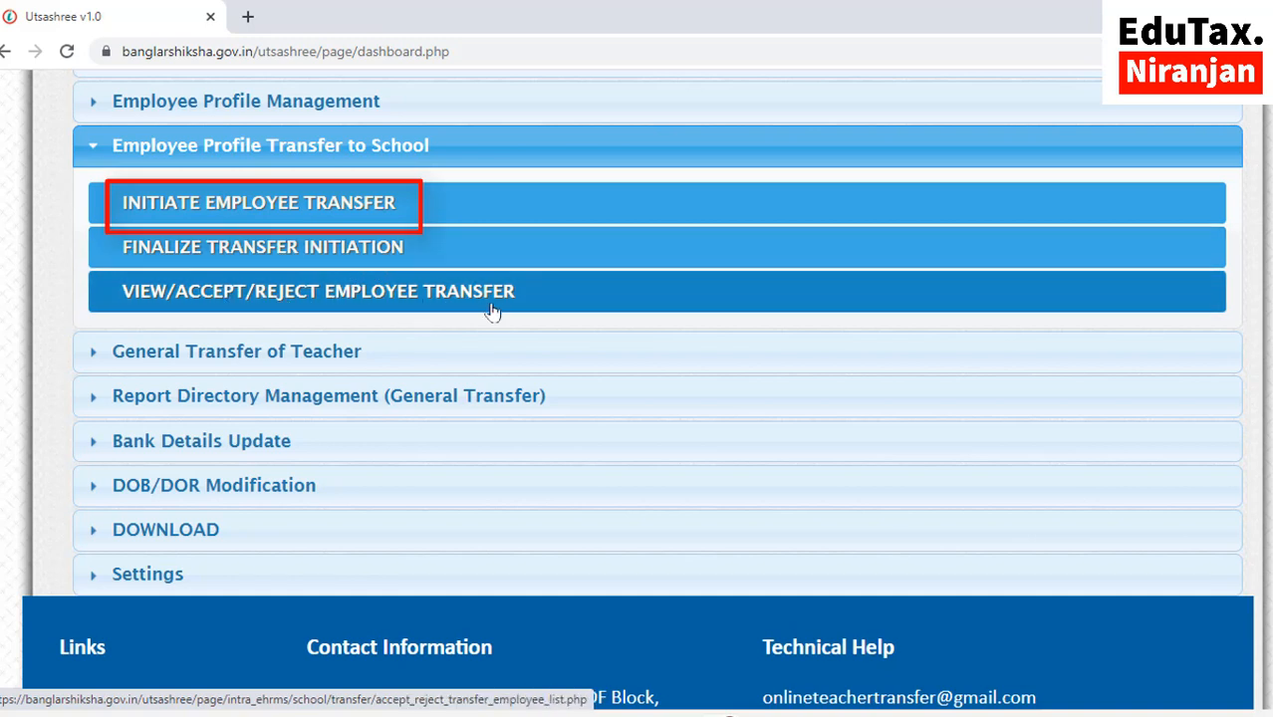
Step: Start Initiate Employee Transfer and look up the employee by their employee code
click(256, 206)
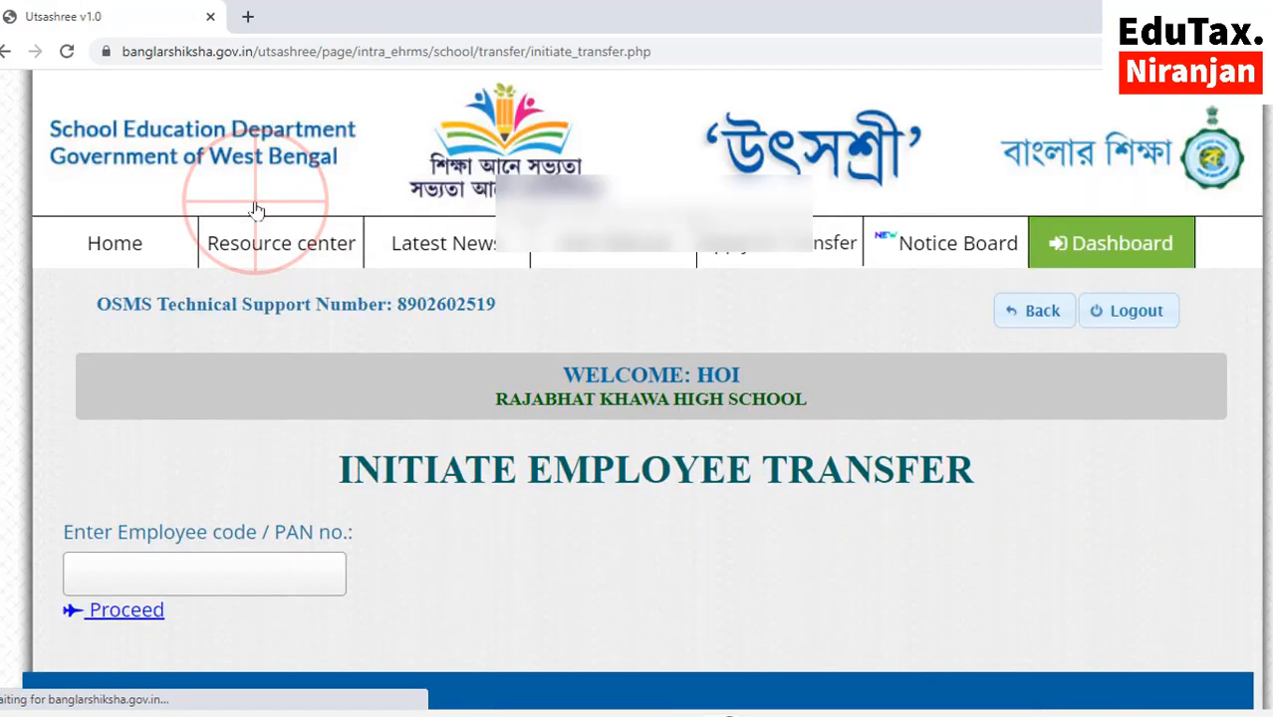
scroll(256, 209, down, 2)
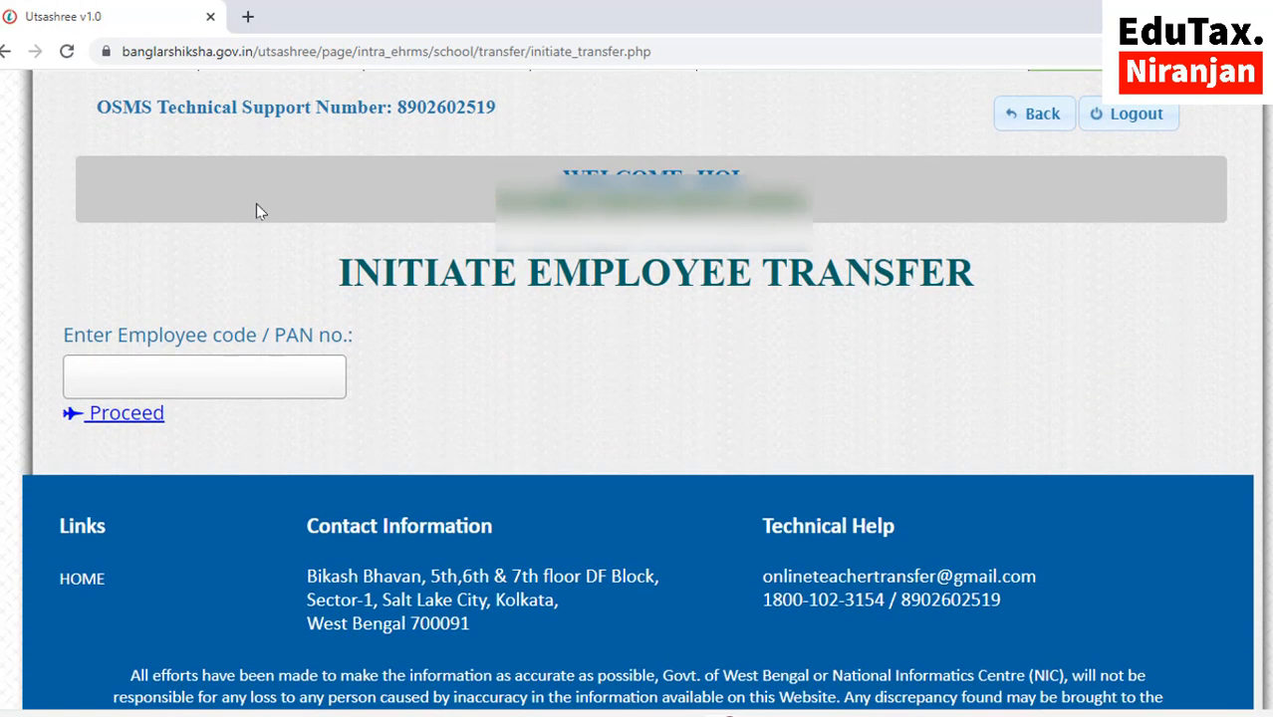
scroll(257, 210, down, 2)
scroll(256, 209, down, 1)
scroll(229, 224, down, 1)
click(193, 235)
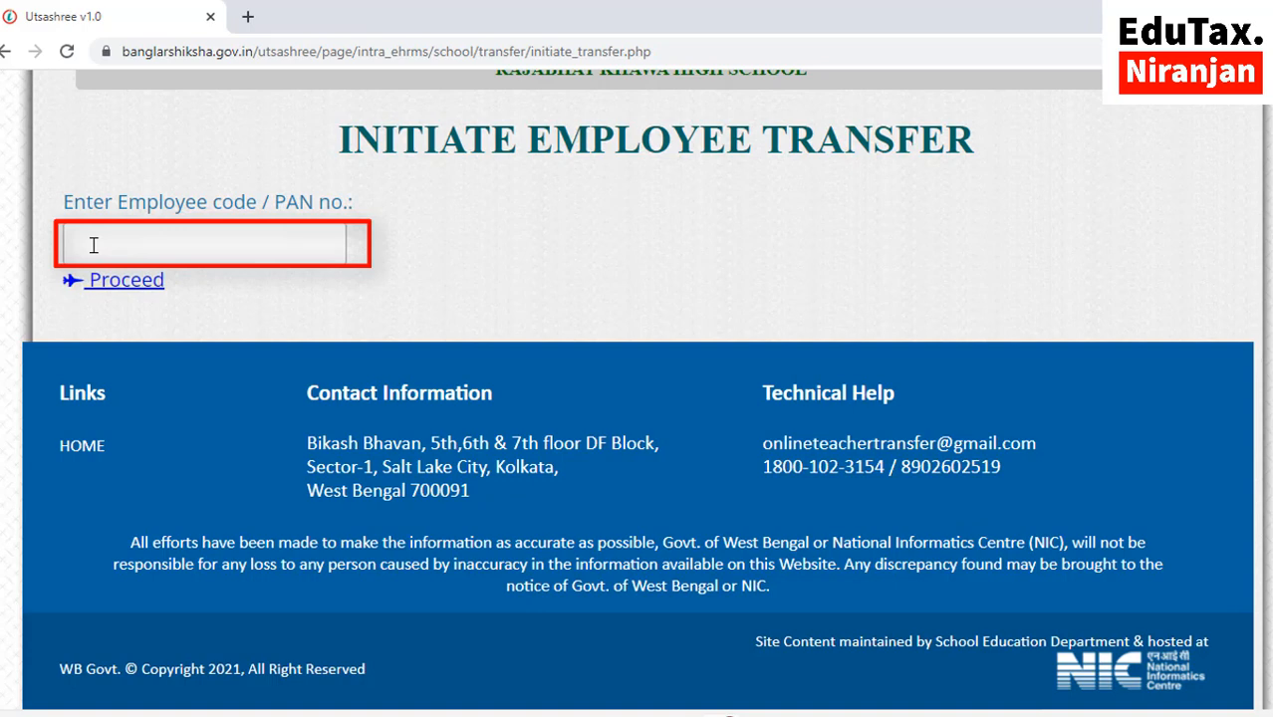
click(90, 244)
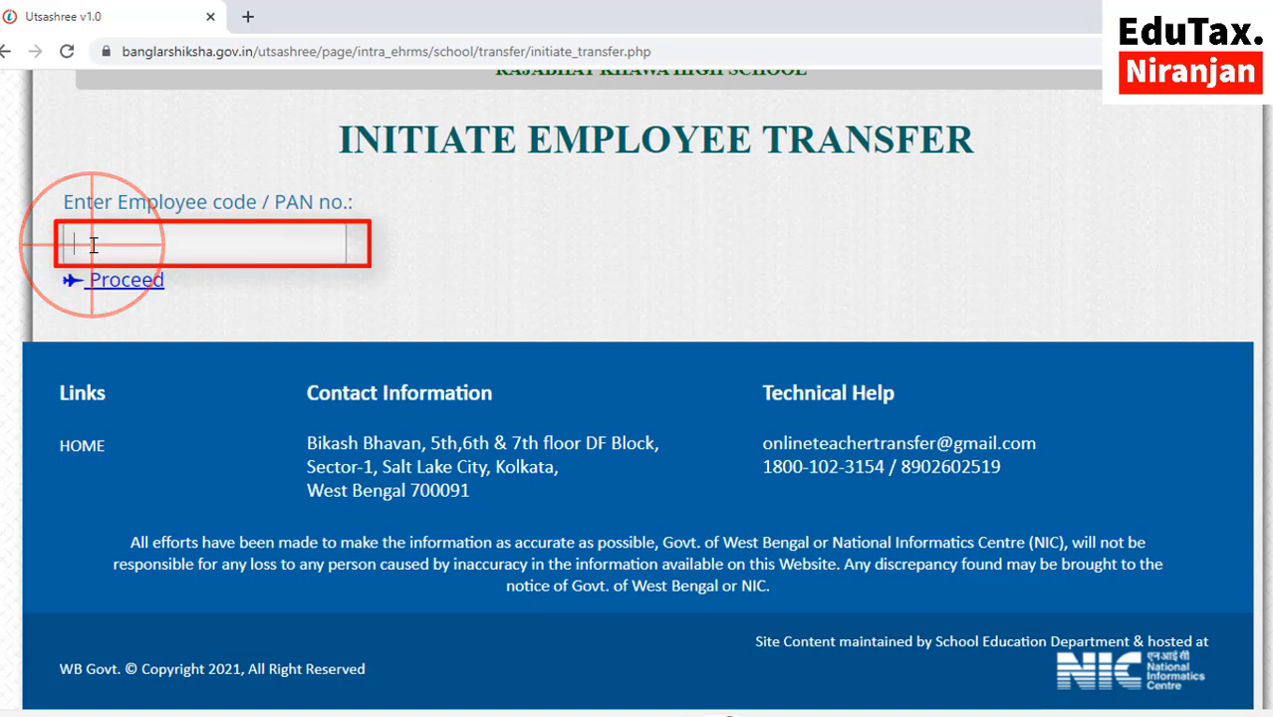
text(VRCM7477)
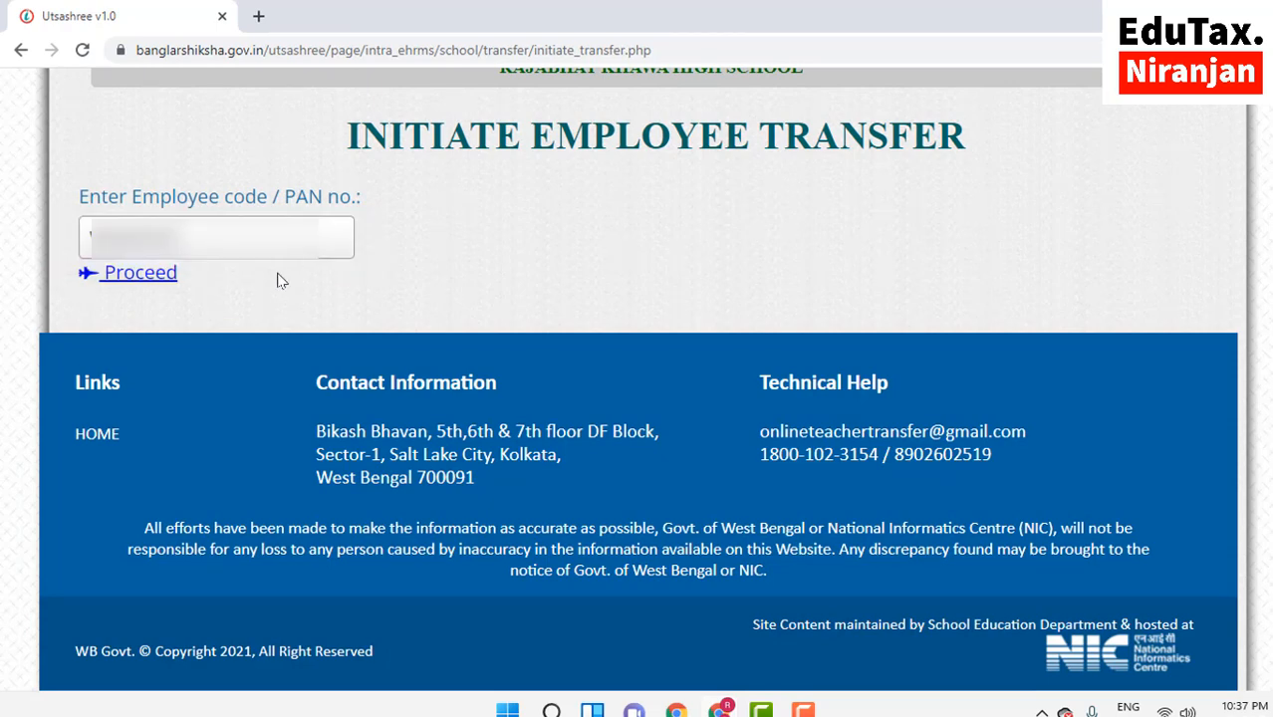
click(152, 282)
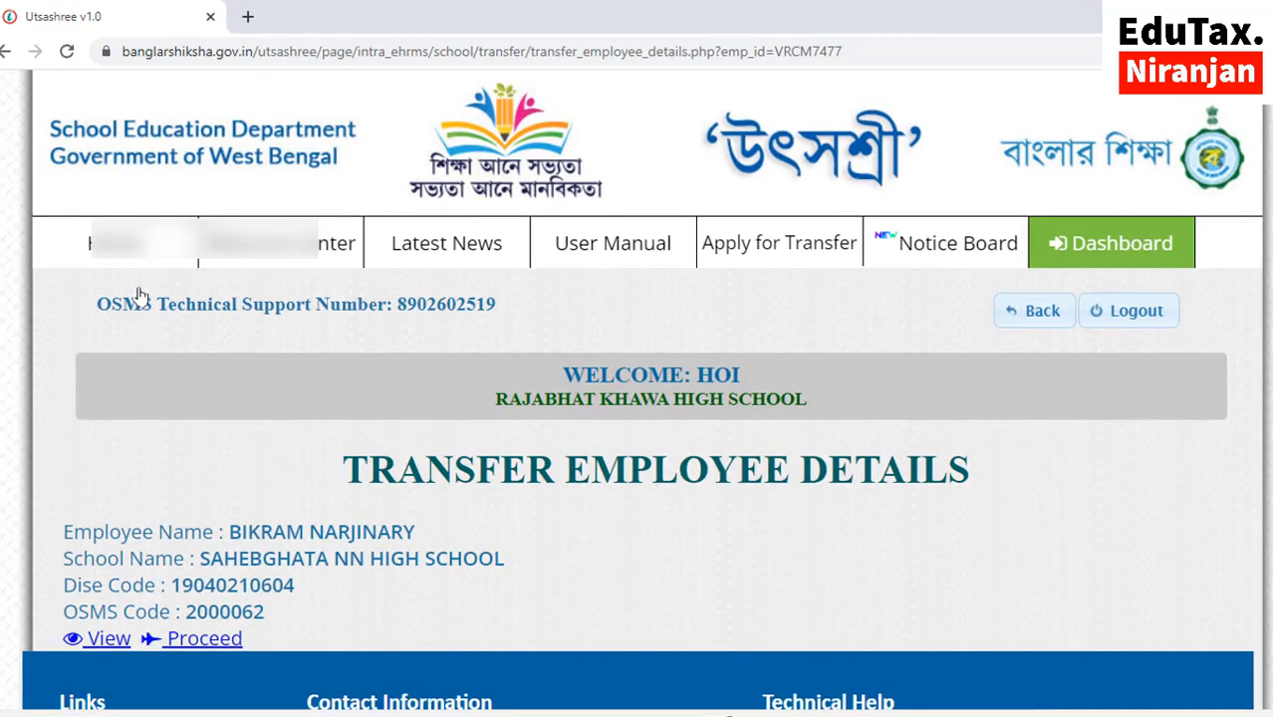
scroll(137, 293, down, 2)
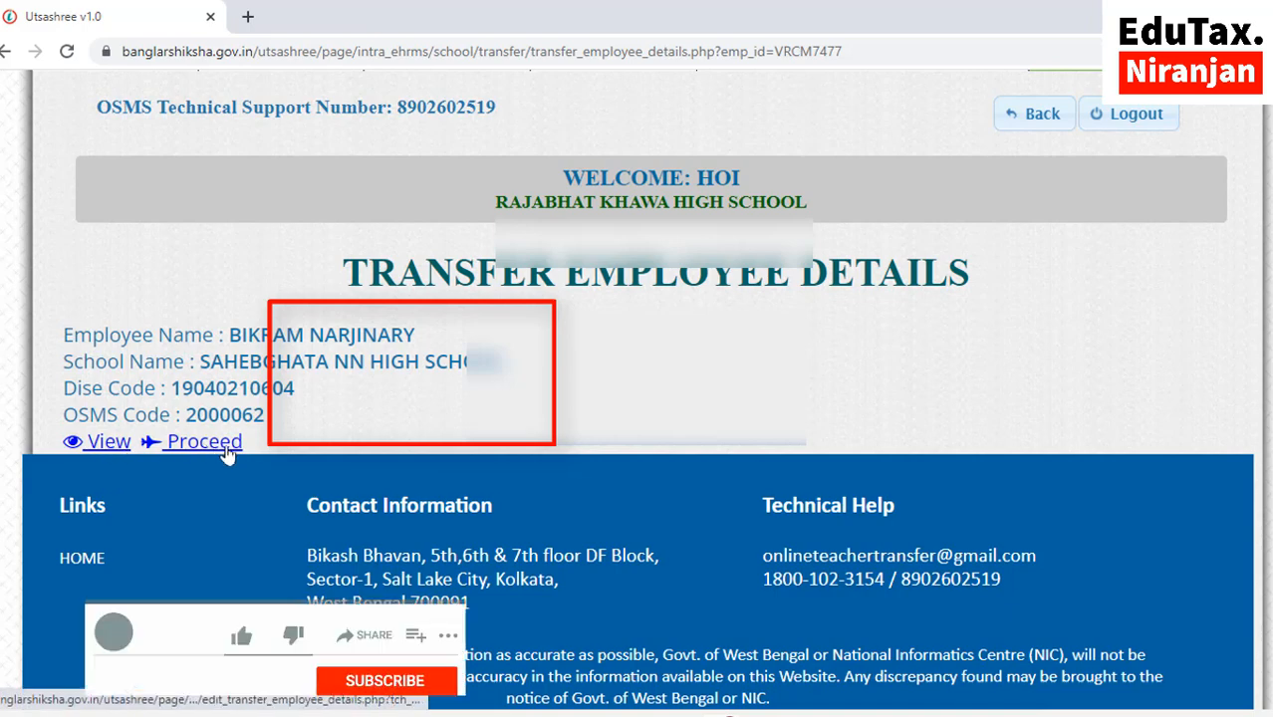
Step: Review the employee's full Employee Profile View, then return to Transfer Employee Details
click(108, 441)
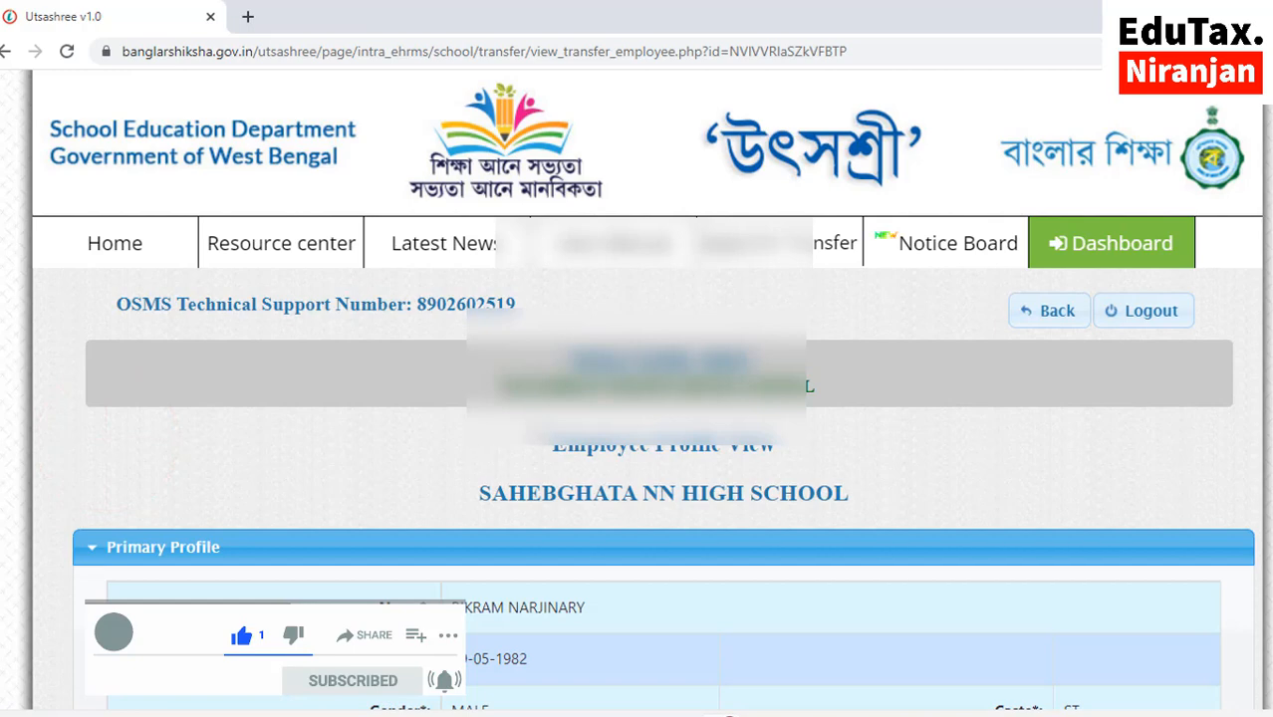
scroll(534, 429, down, 1)
scroll(533, 425, down, 2)
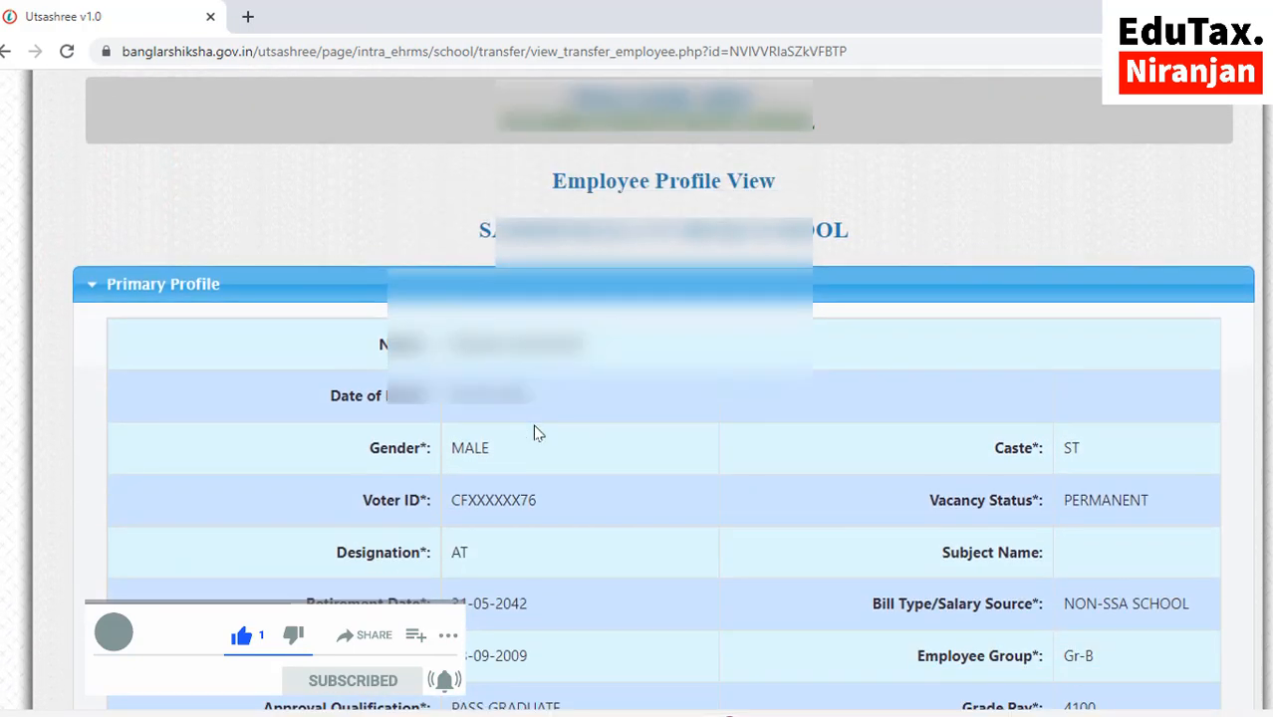
scroll(533, 425, down, 1)
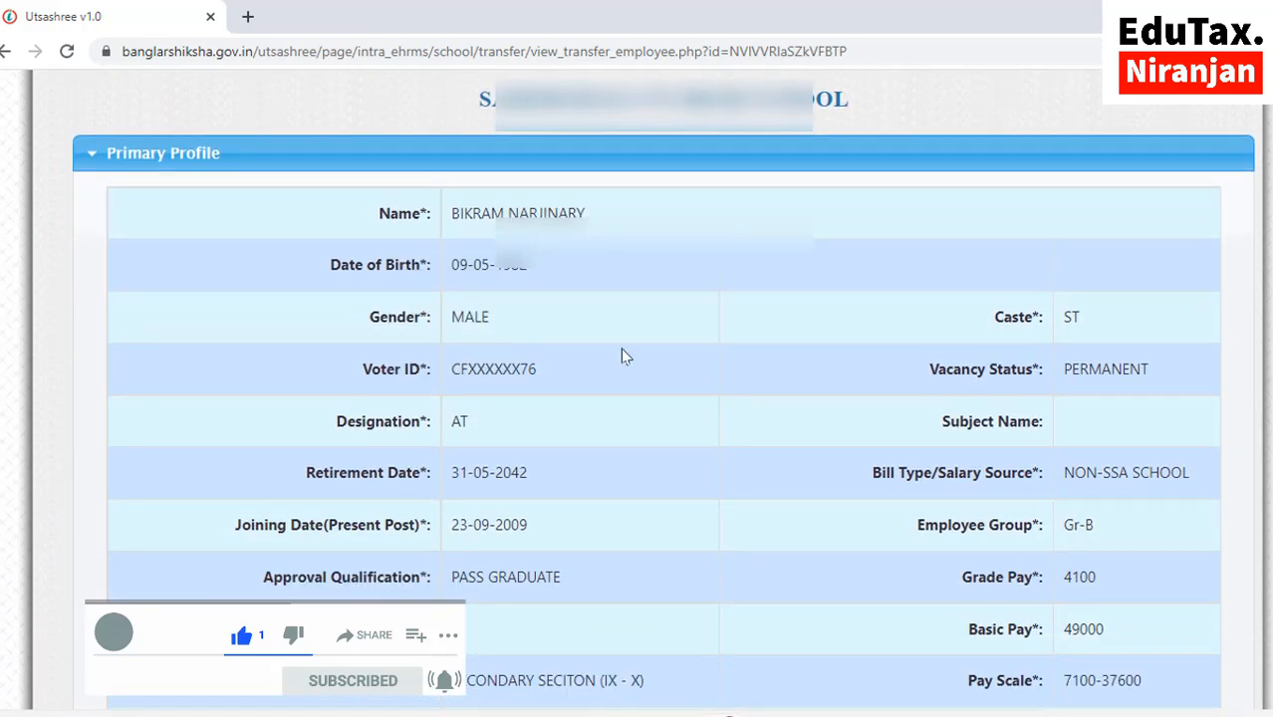
scroll(887, 422, down, 5)
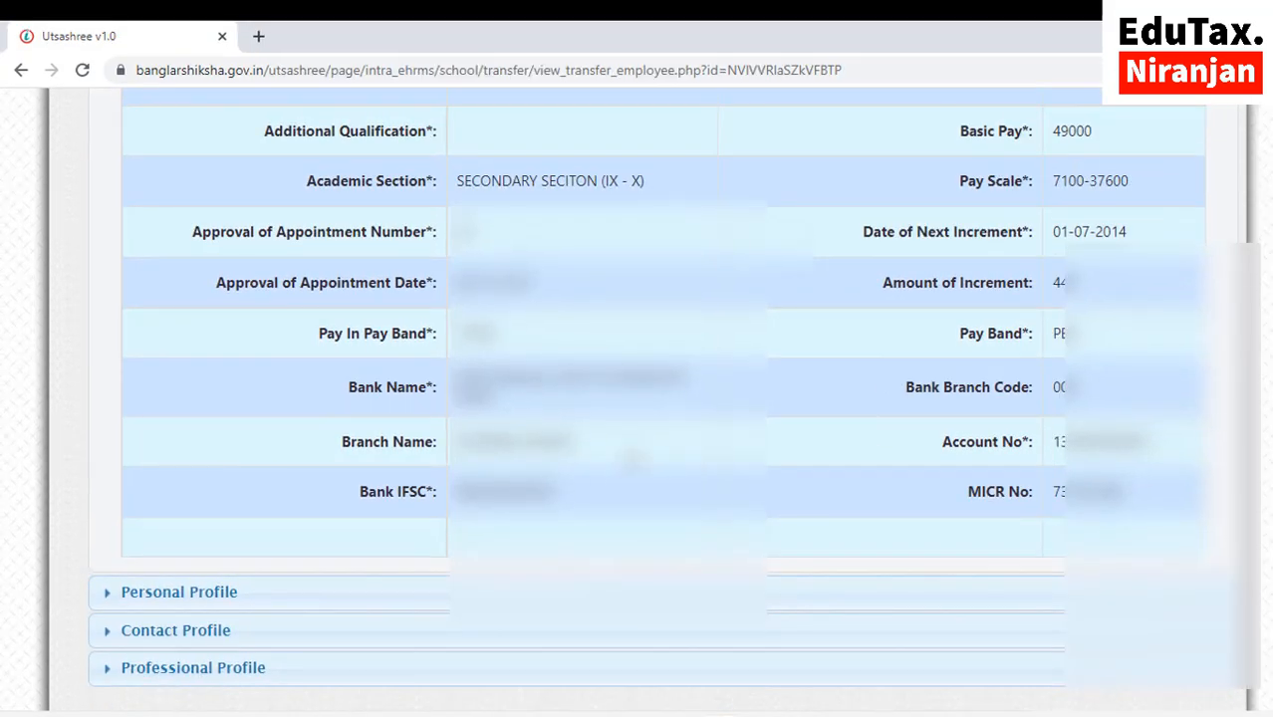
scroll(877, 428, up, 5)
scroll(632, 451, up, 3)
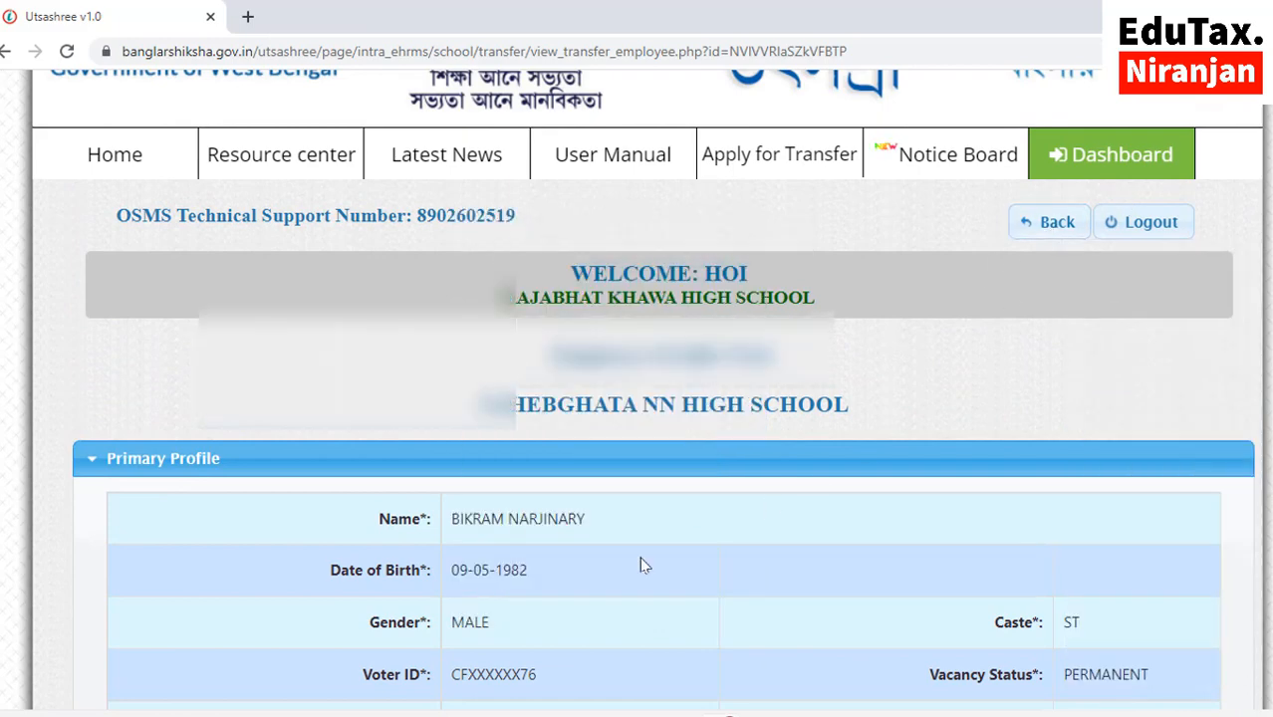
click(1057, 225)
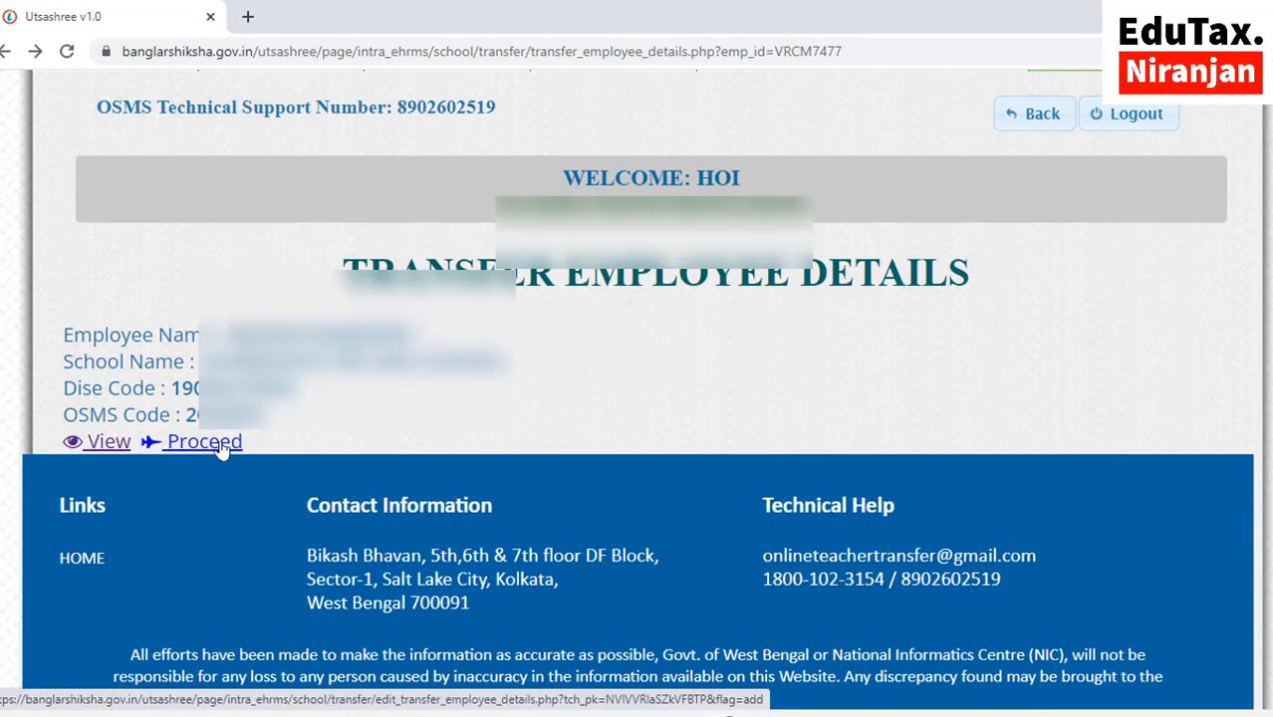
Step: On the Employee Transfer form, set Joining Designation to AT and save
click(217, 446)
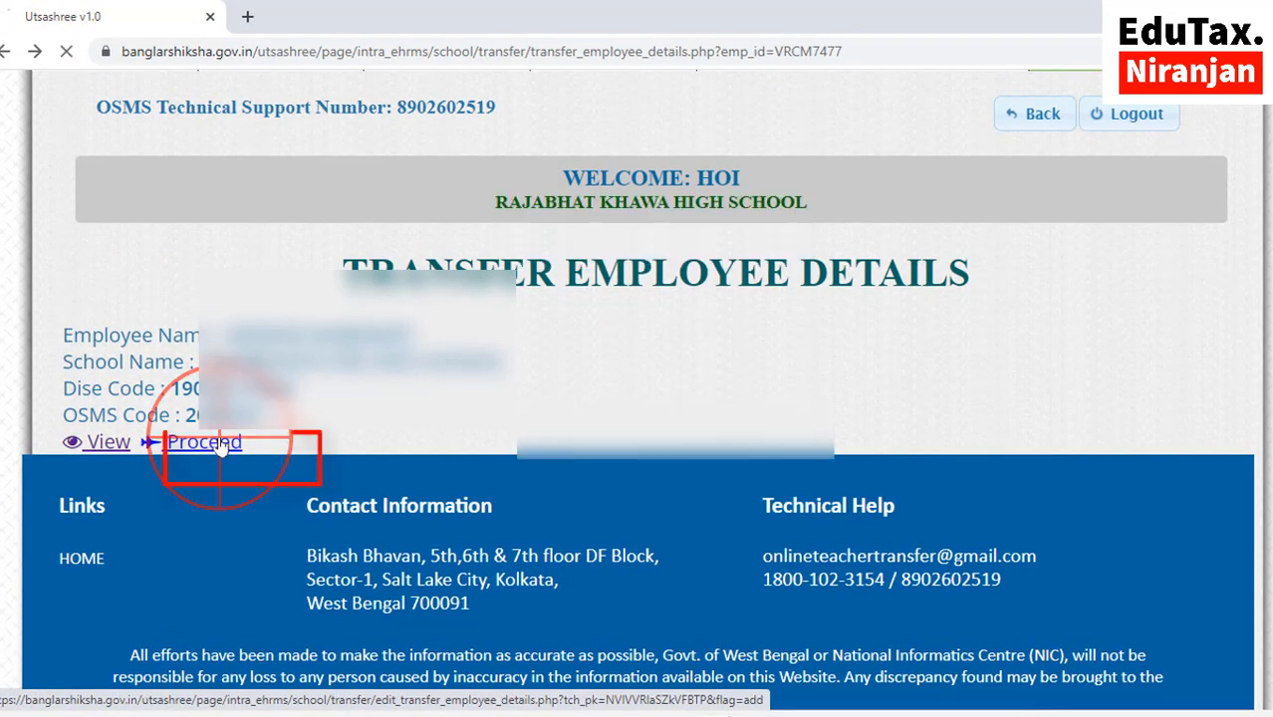
scroll(221, 448, down, 2)
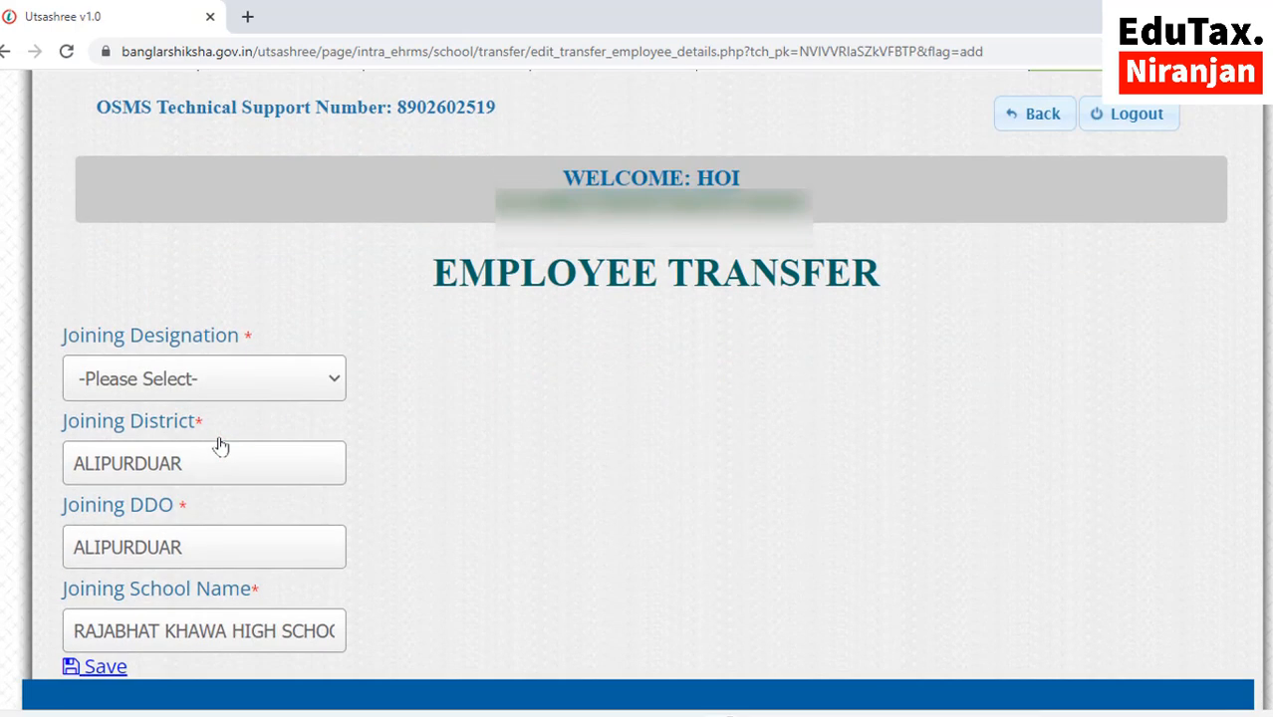
click(221, 386)
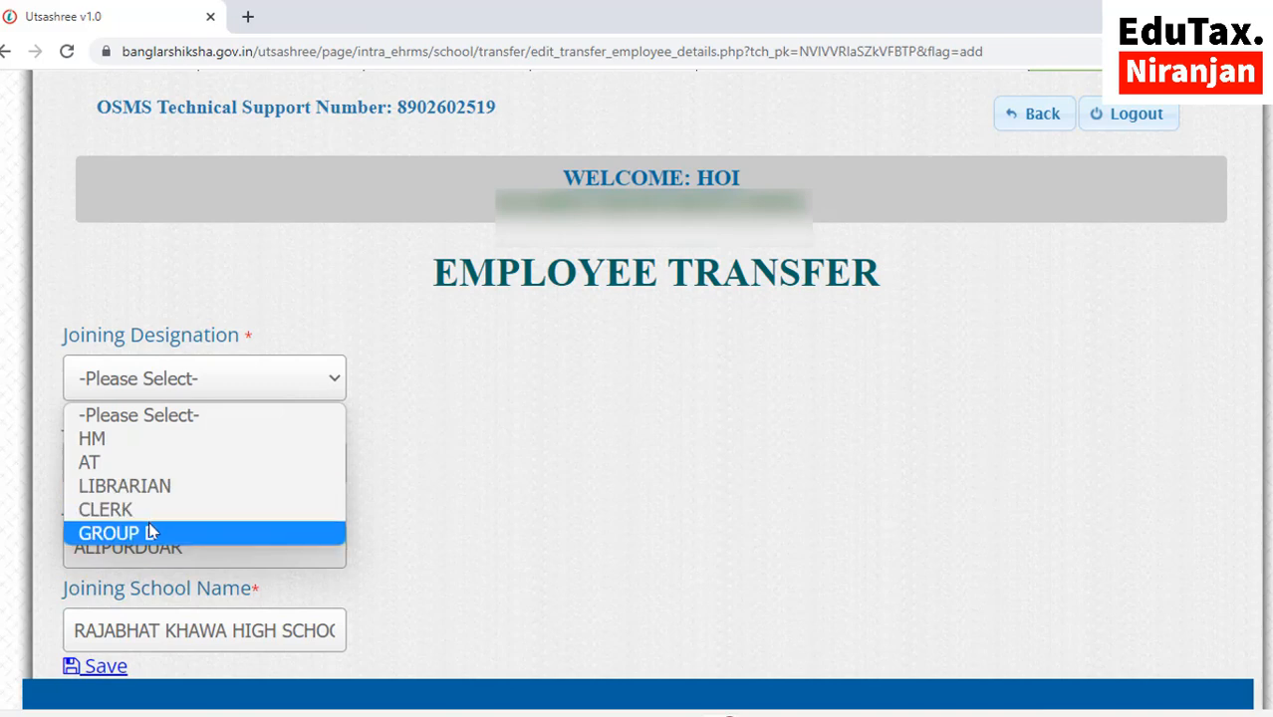
click(117, 463)
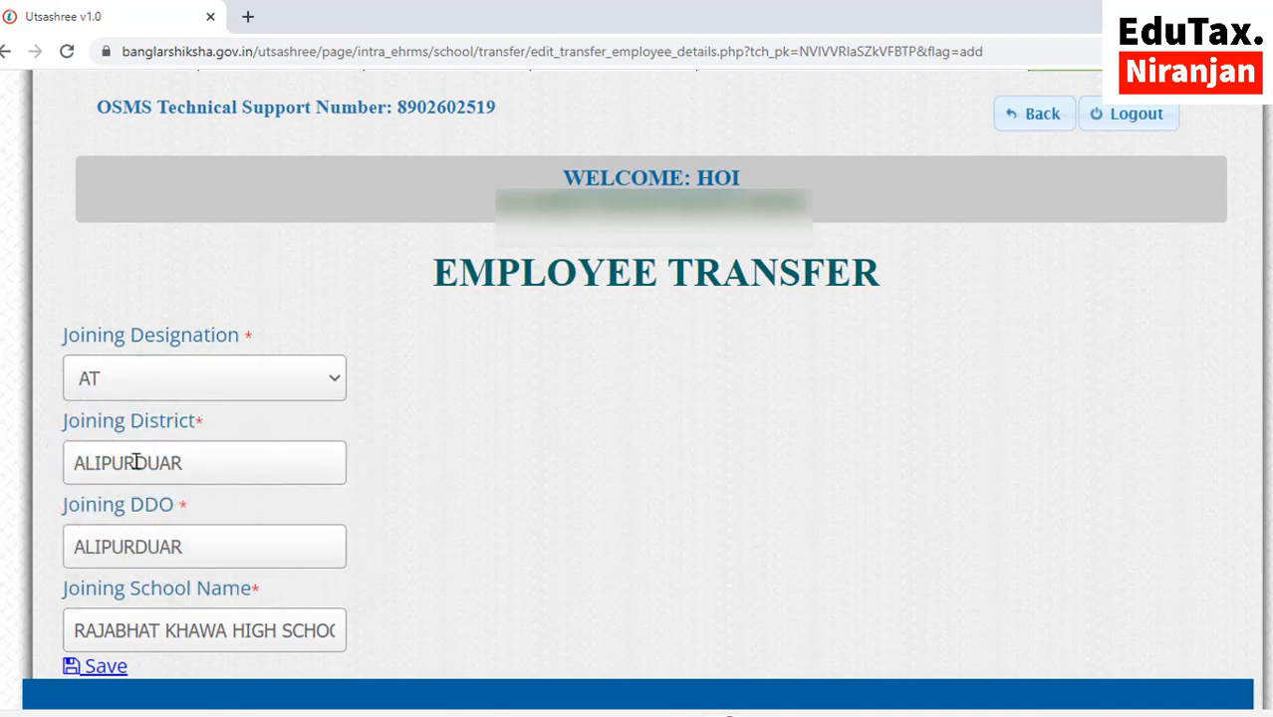
scroll(227, 449, down, 1)
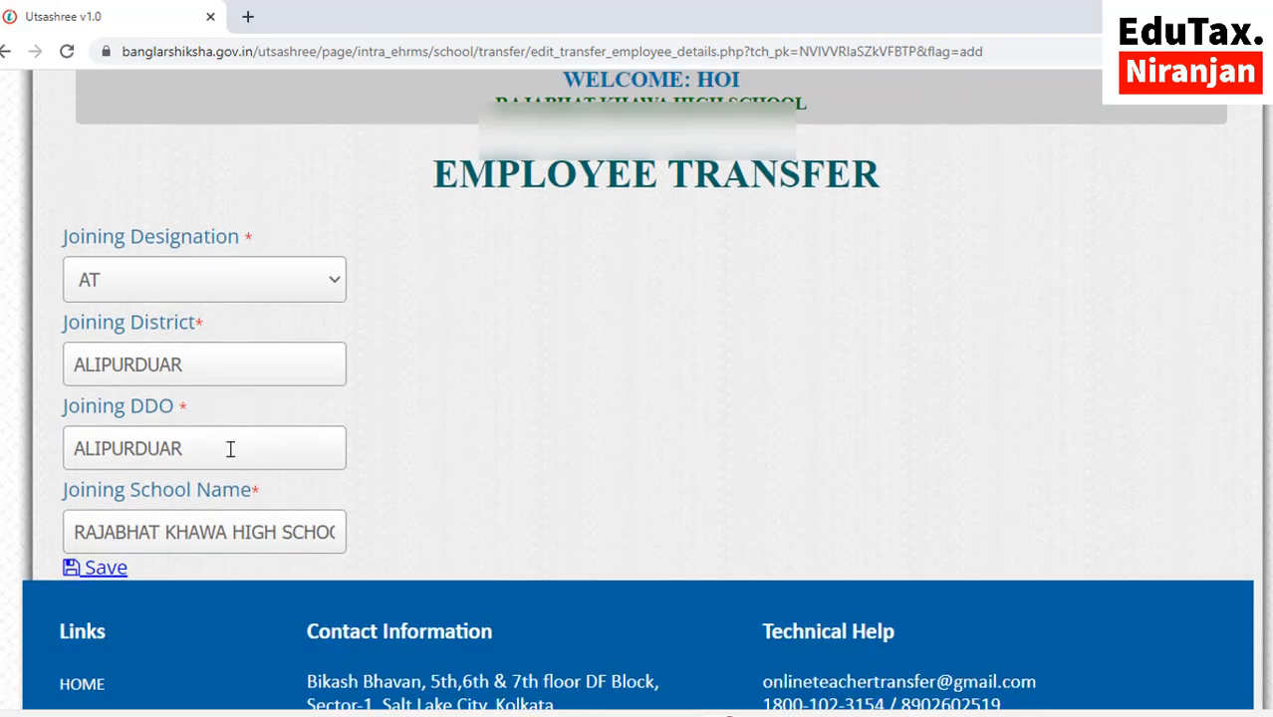
scroll(204, 474, down, 1)
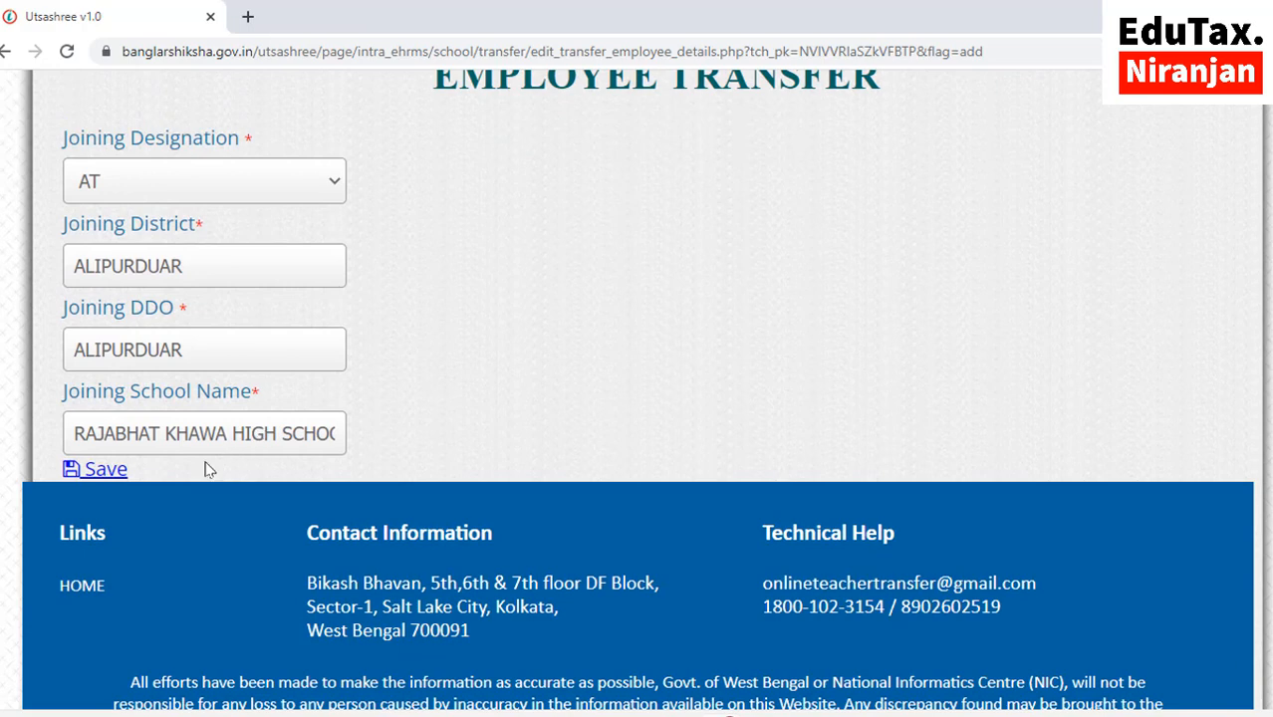
click(106, 469)
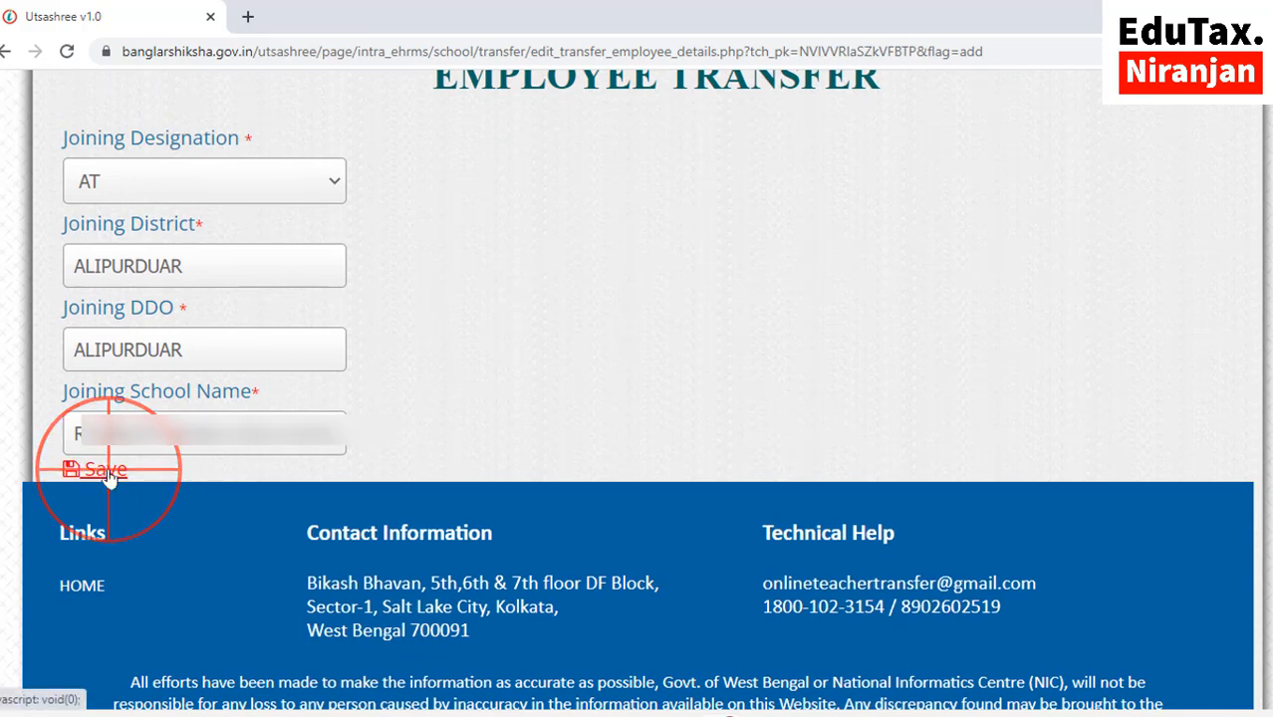
Step: Initiate the transfer for row 4, the Sahebghata NN High School employee
scroll(118, 483, down, 2)
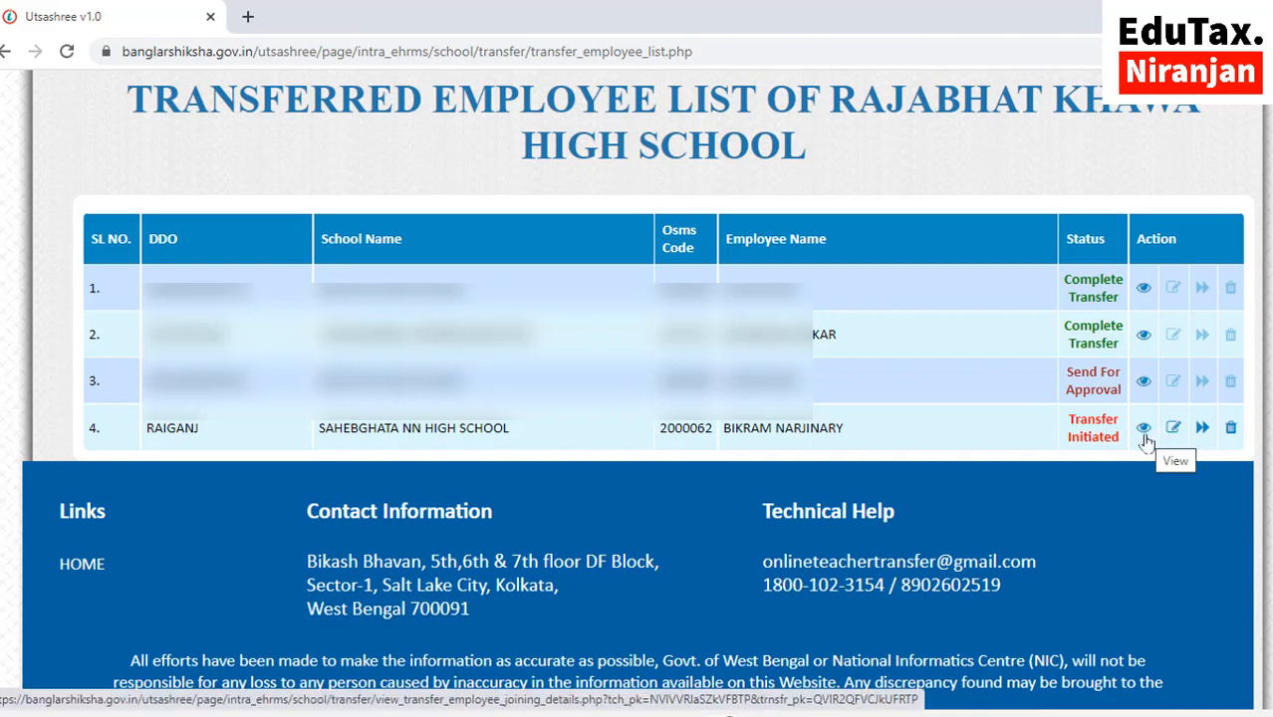
click(1204, 431)
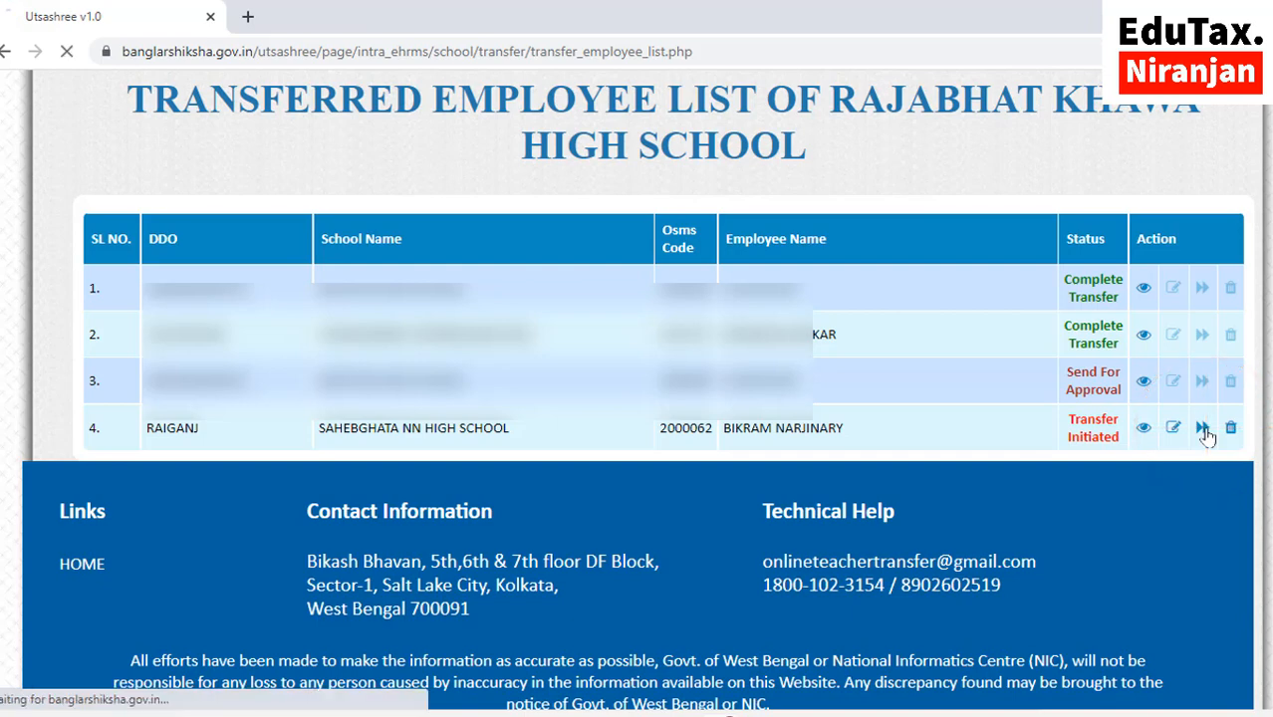
scroll(951, 556, down, 2)
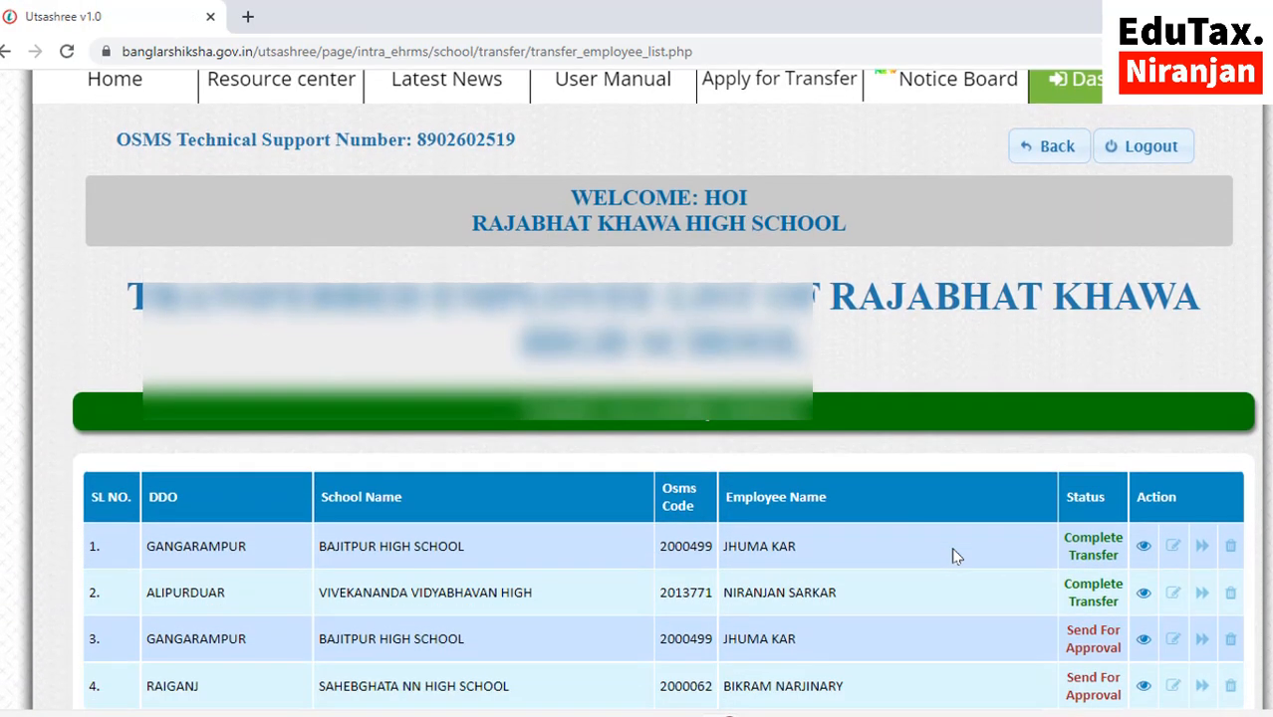
scroll(831, 441, down, 3)
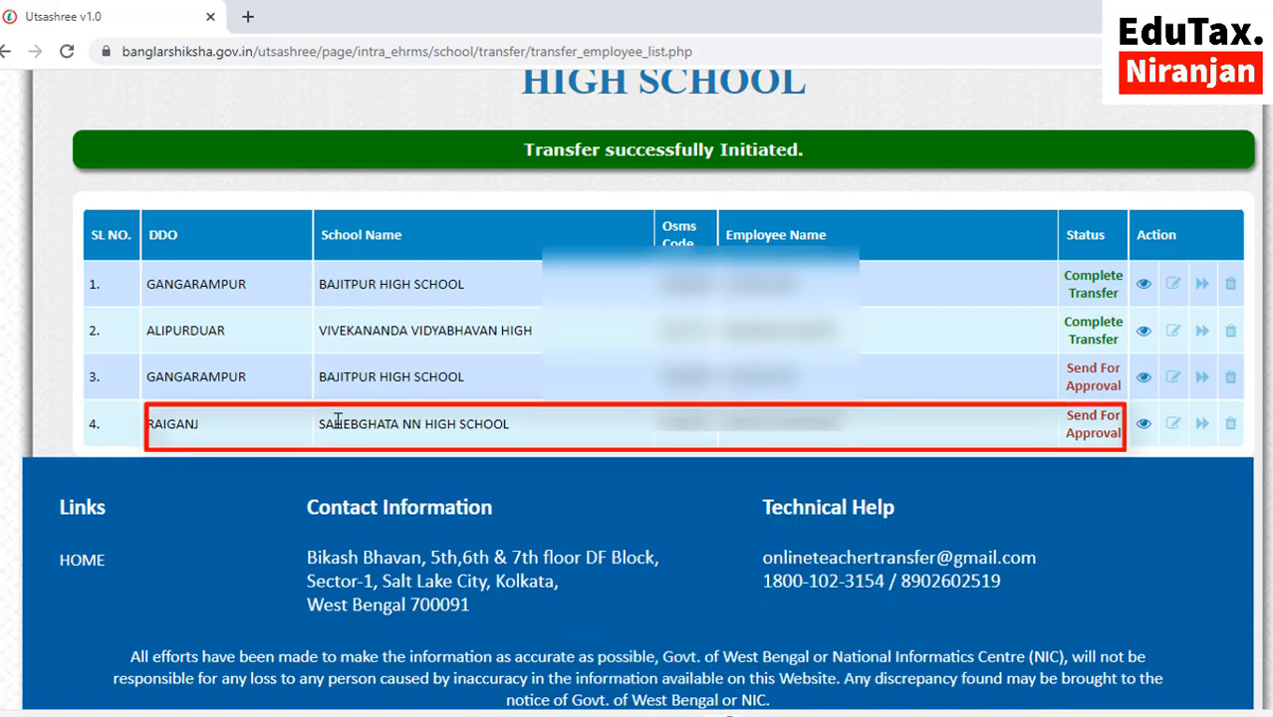
drag(319, 423, 522, 419)
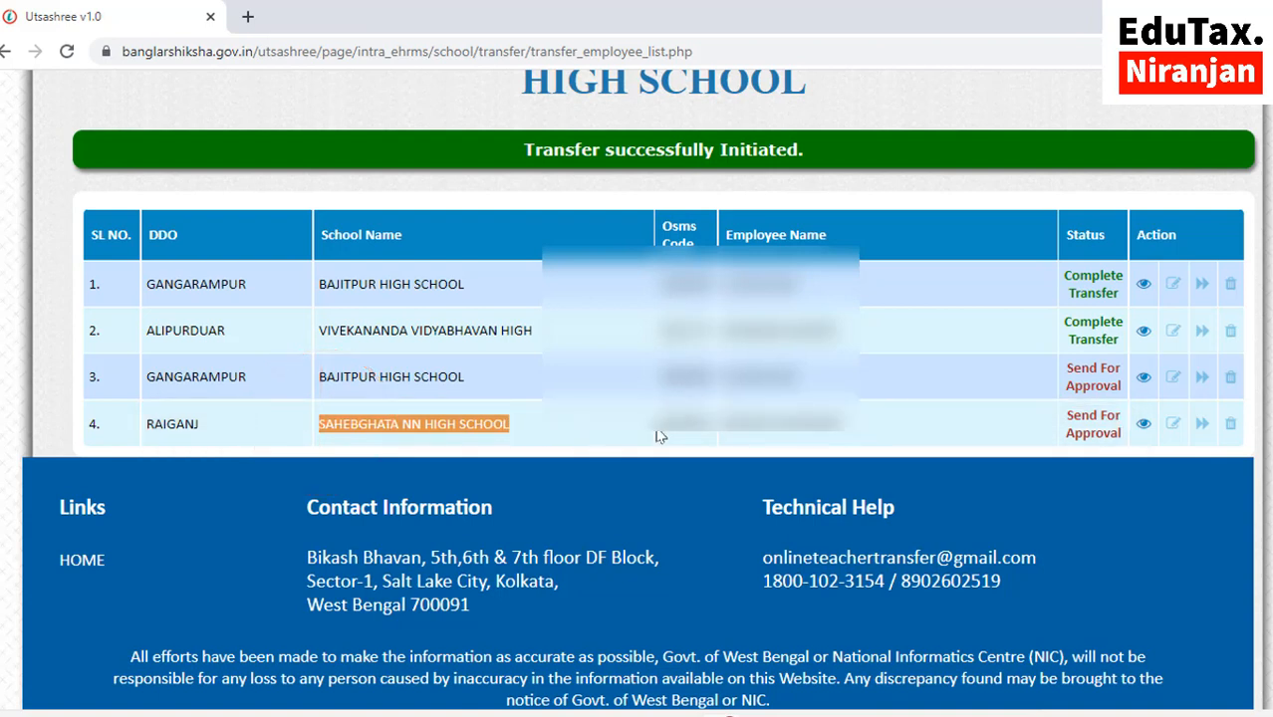
triple_click(765, 434)
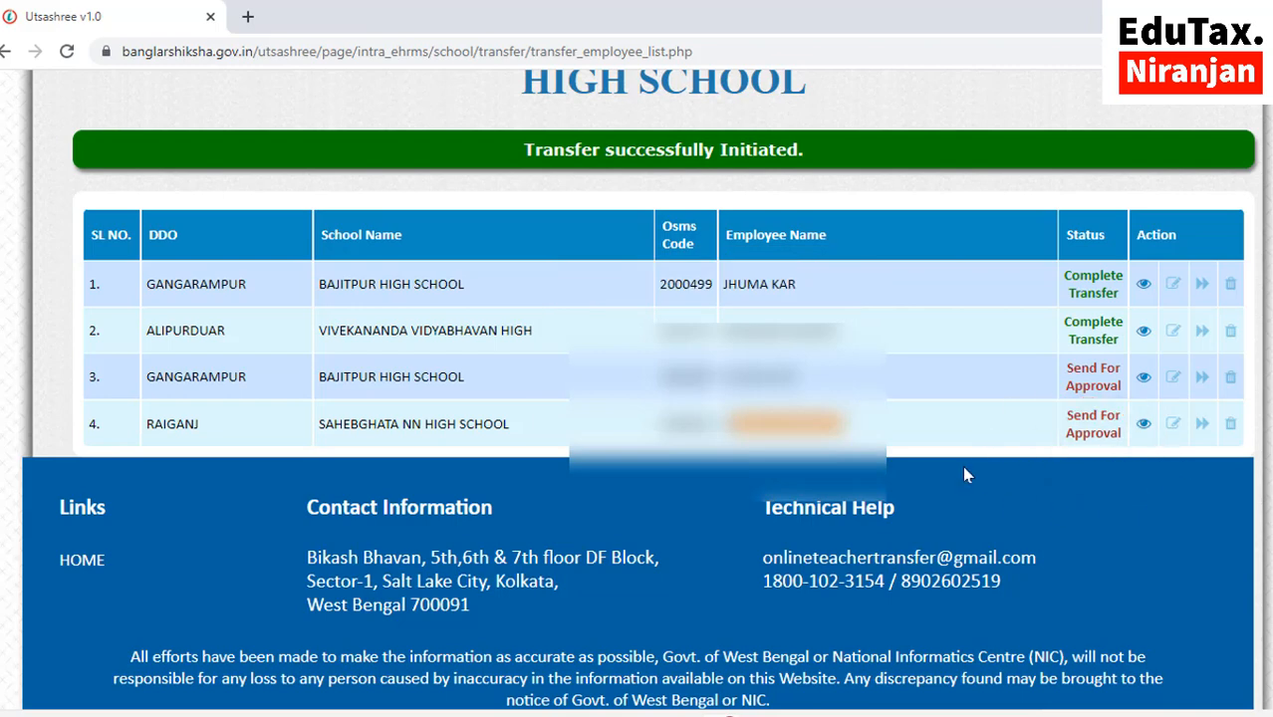
scroll(964, 475, up, 1)
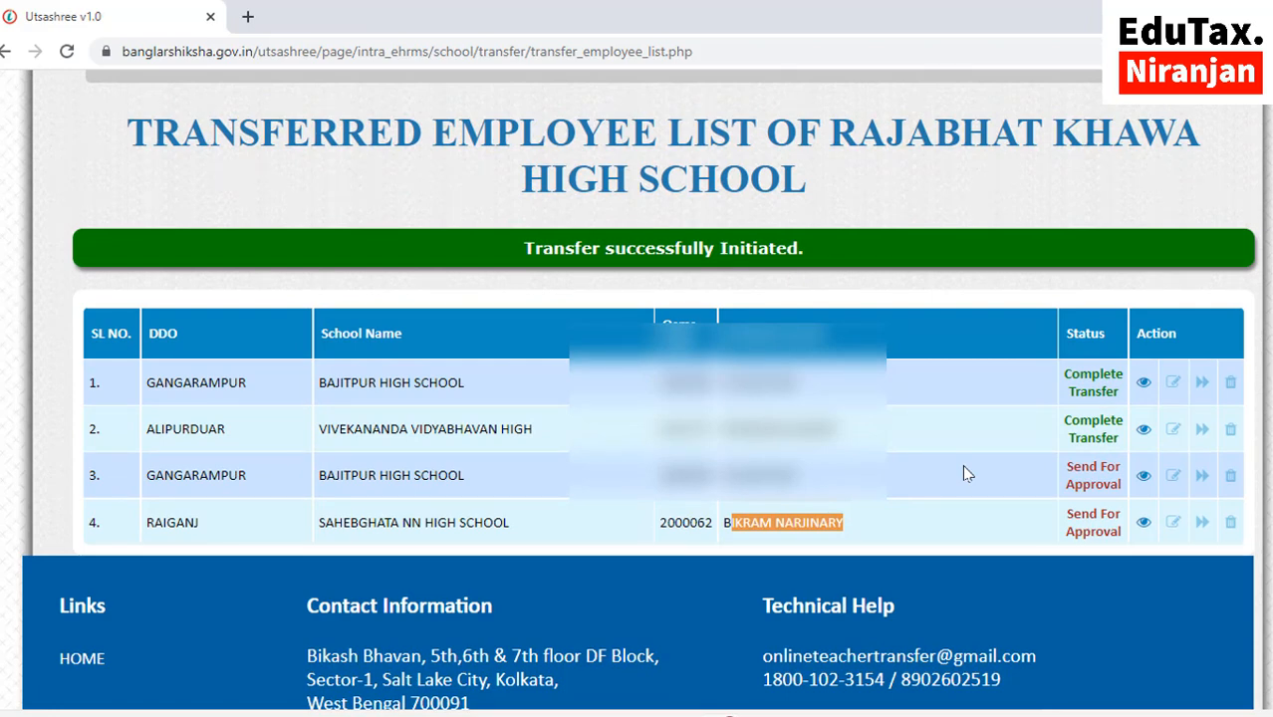
scroll(964, 474, down, 1)
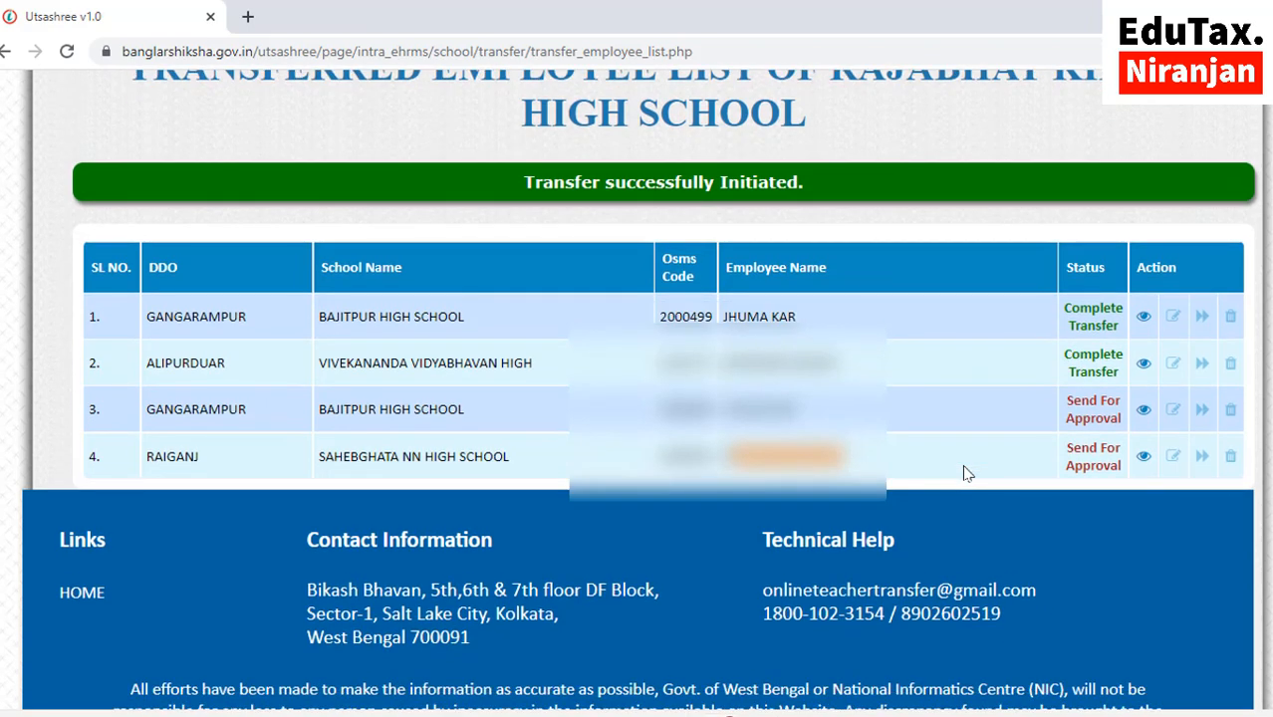